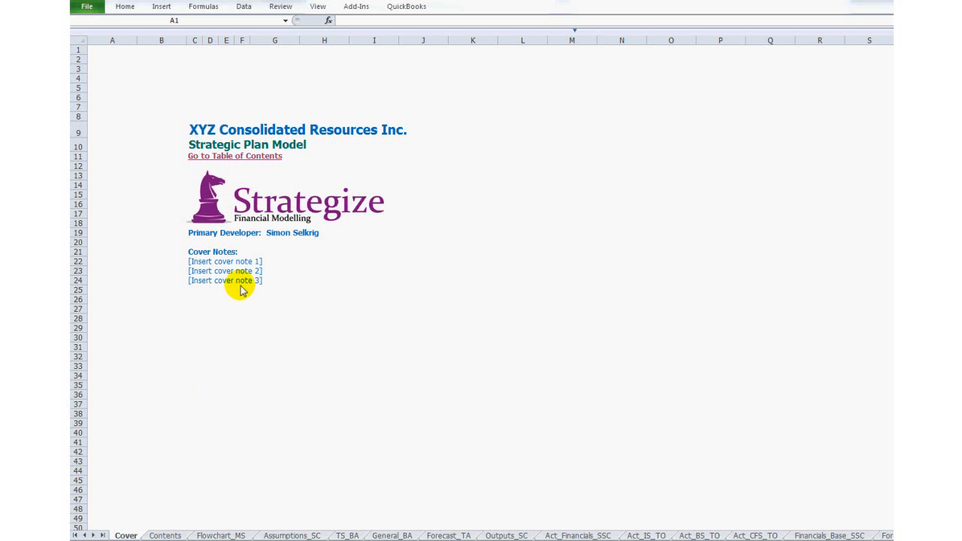
Open the Income Statement - Actual & Budget sheet from the table of contents and expand its Error Check rows.
{"action": "left_click", "coordinate": [177, 186]}
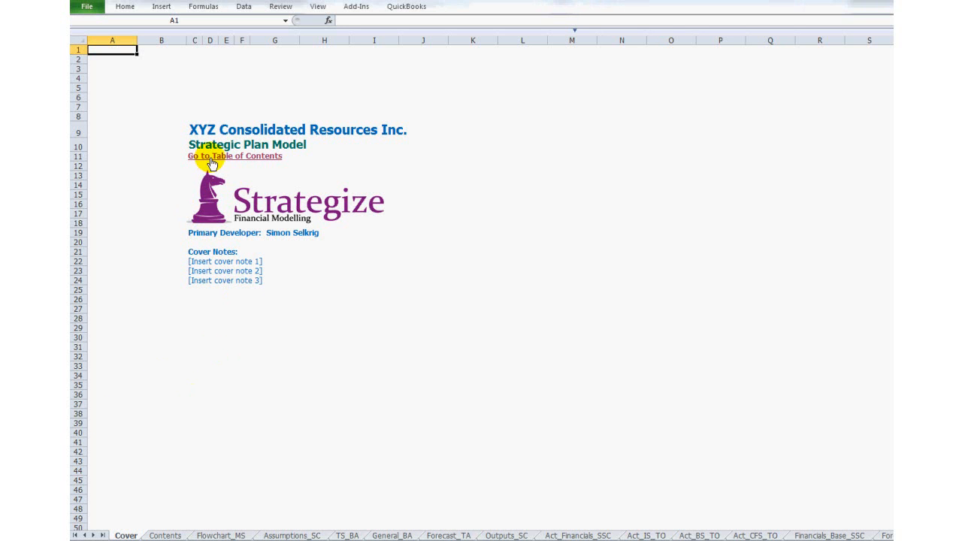
{"action": "left_click", "coordinate": [212, 158]}
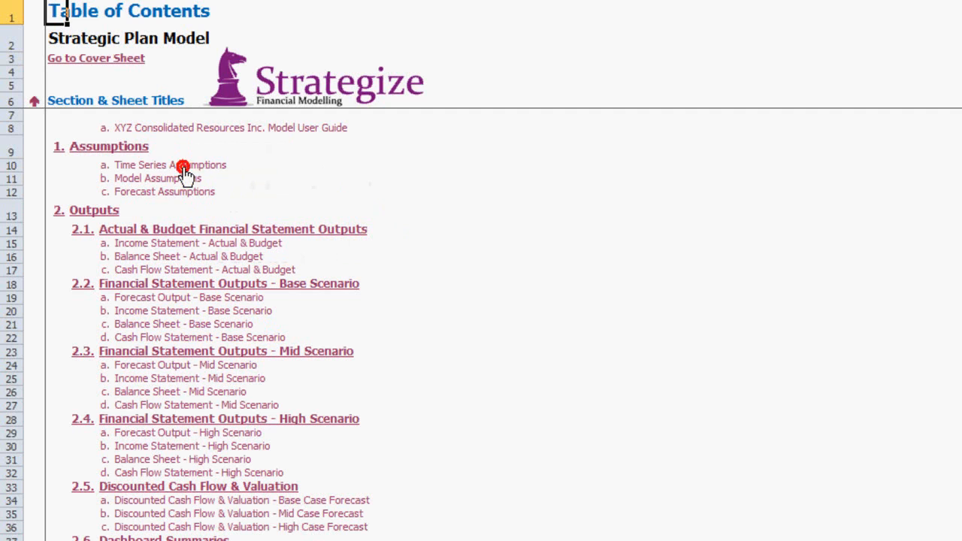
{"action": "left_click", "coordinate": [143, 250]}
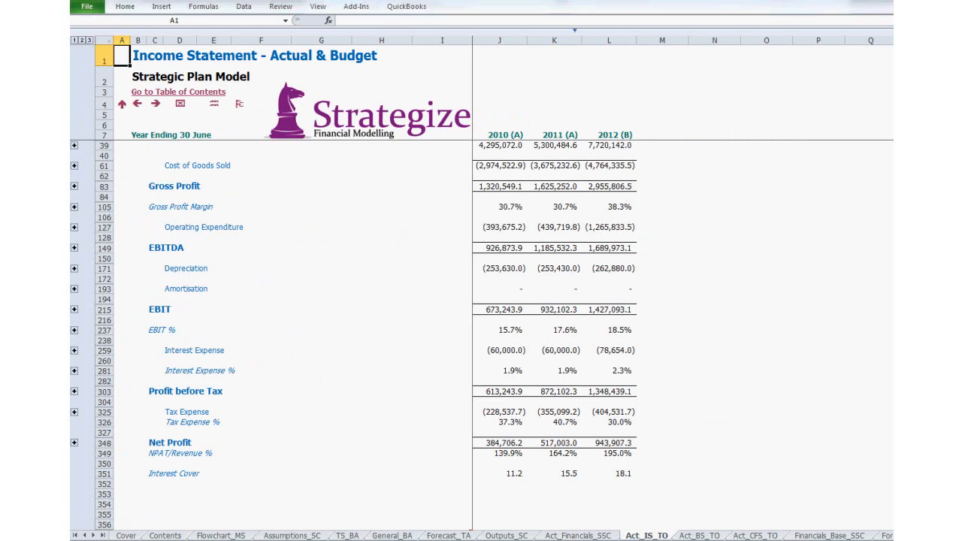
{"action": "scroll", "coordinate": [472, 489], "scroll_direction": "down", "scroll_amount": 2}
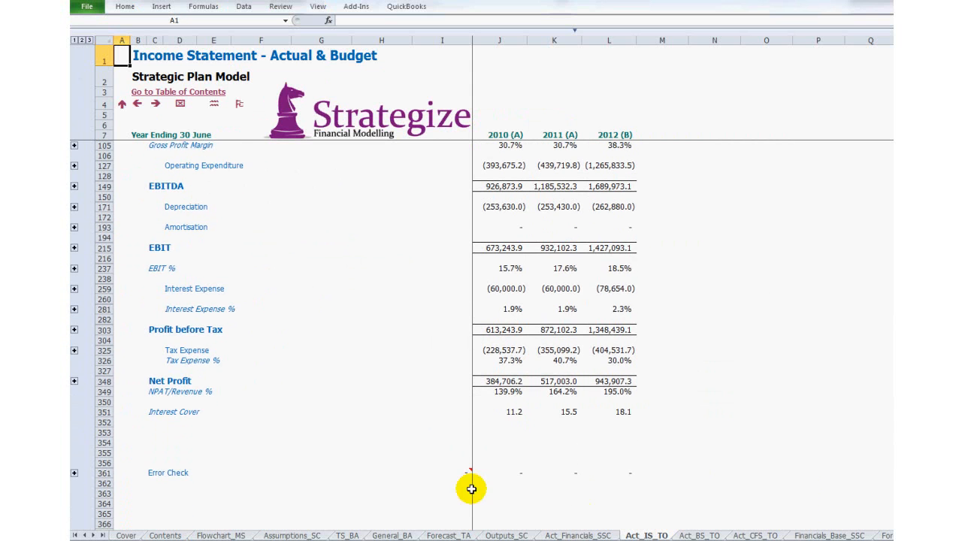
{"action": "left_click", "coordinate": [74, 473]}
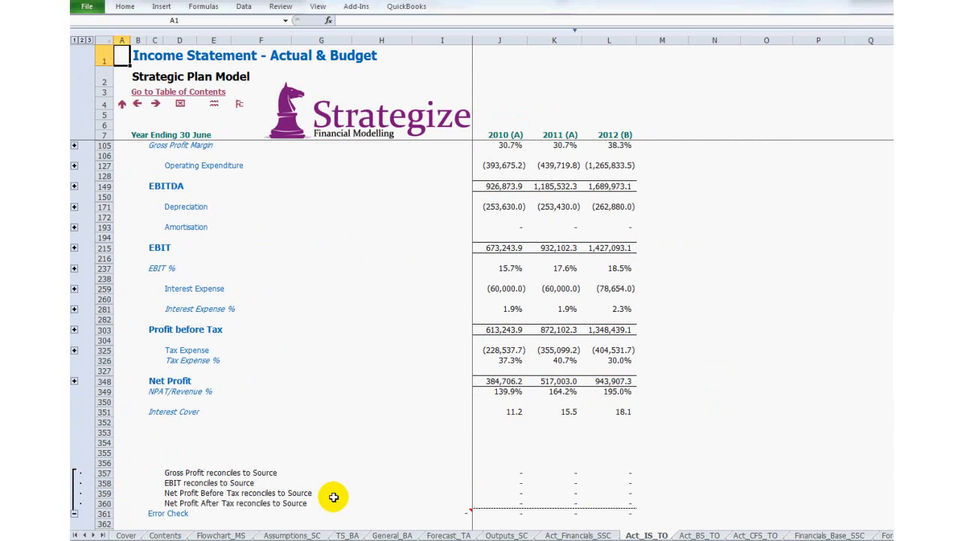
Trace the 2010 EBIT reconciliation check to its EBIT cell and the 2010 actuals source, then return to the check.
{"action": "left_click", "coordinate": [505, 482]}
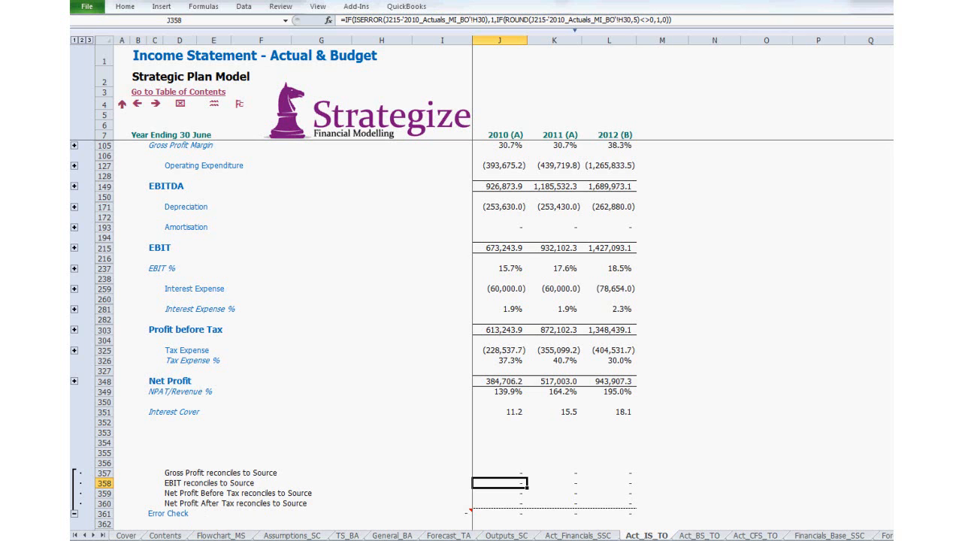
{"action": "key", "text": "F2"}
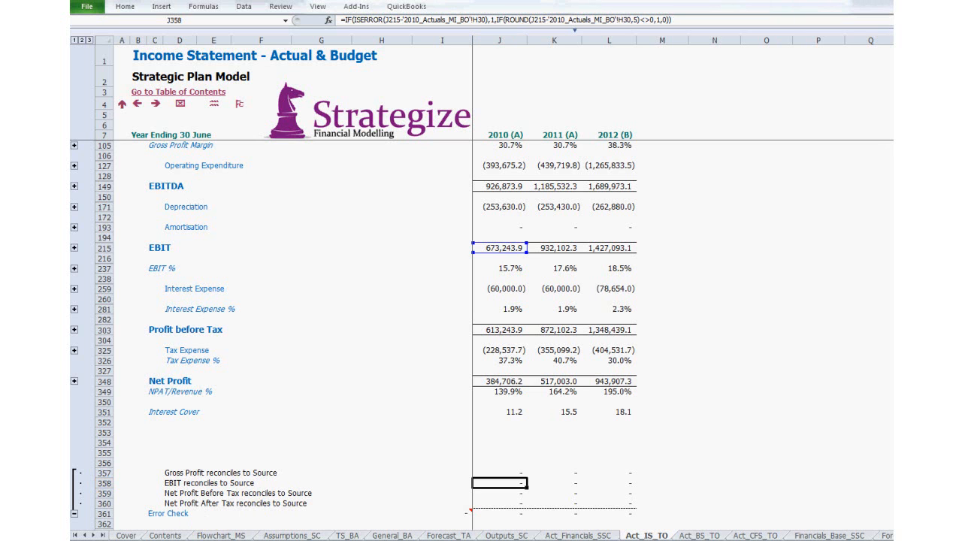
{"action": "key", "text": "ctrl+bracketleft"}
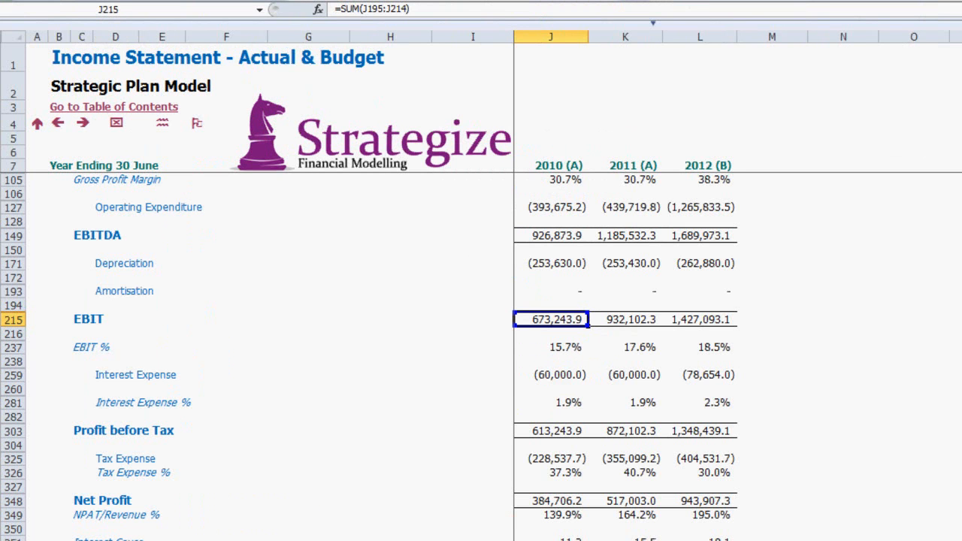
{"action": "key", "text": "ctrl+bracketleft"}
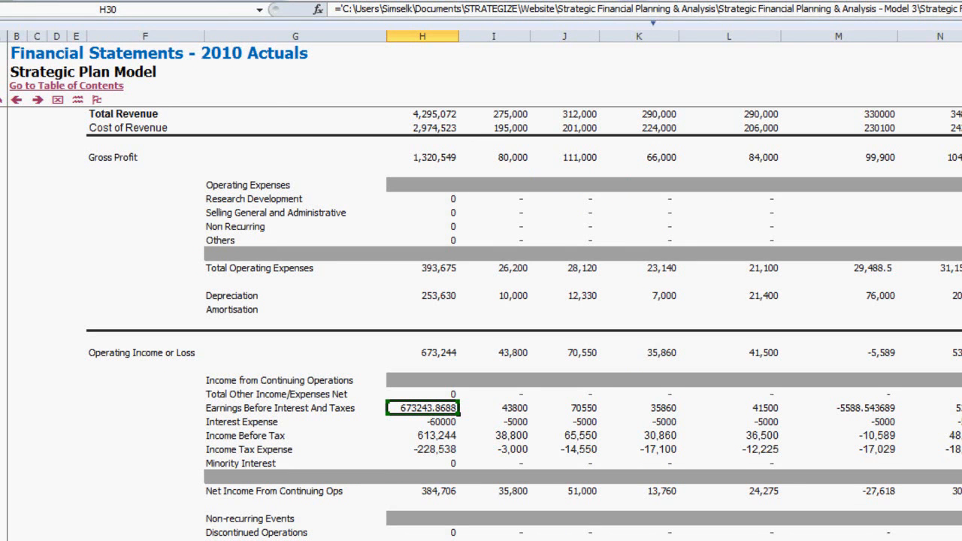
{"action": "key", "text": "ctrl+Page_Up"}
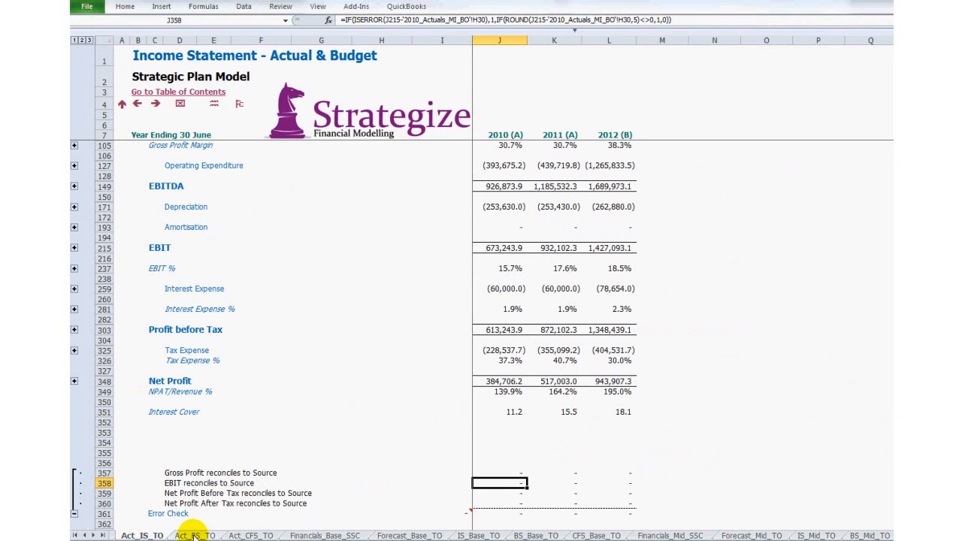
On the Balance Sheet - Actual & Budget sheet, trace the 2011 Total Liabilities reconciliation check to its source in the 2011 actuals.
{"action": "left_click", "coordinate": [194, 534]}
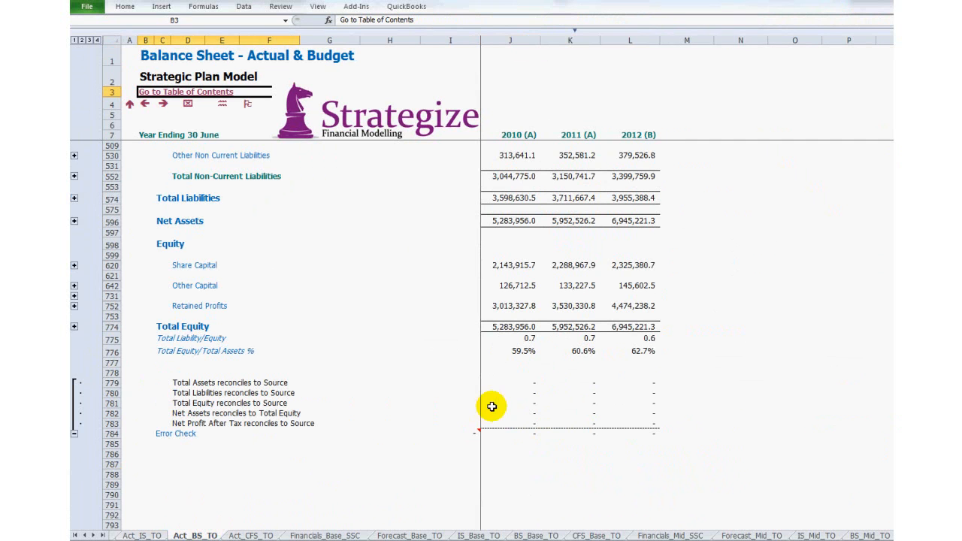
{"action": "left_click", "coordinate": [571, 392]}
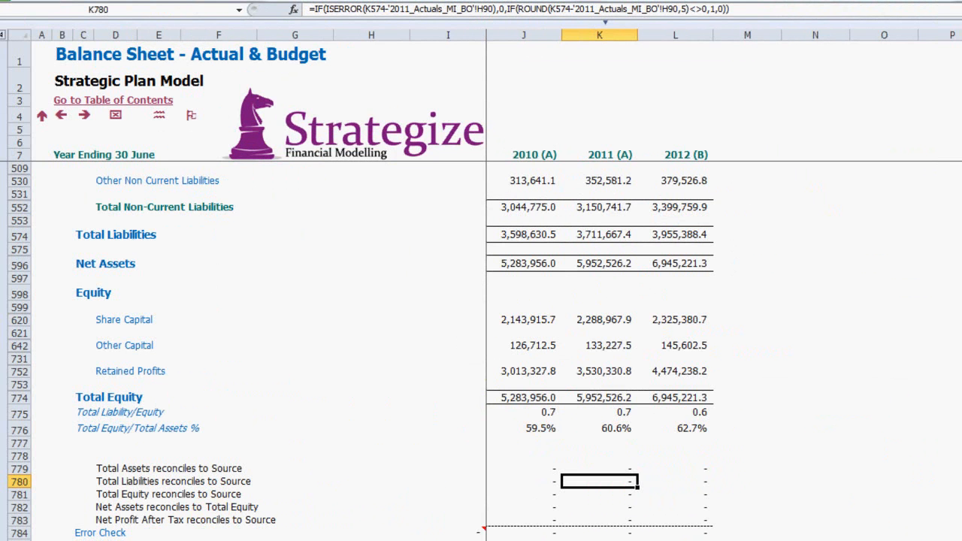
{"action": "key", "text": "ctrl+["}
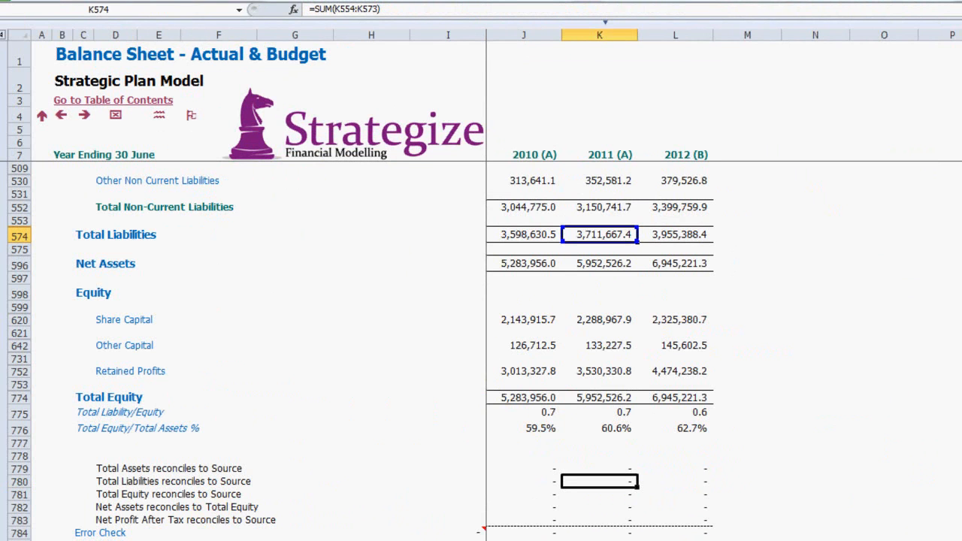
{"action": "key", "text": "Down"}
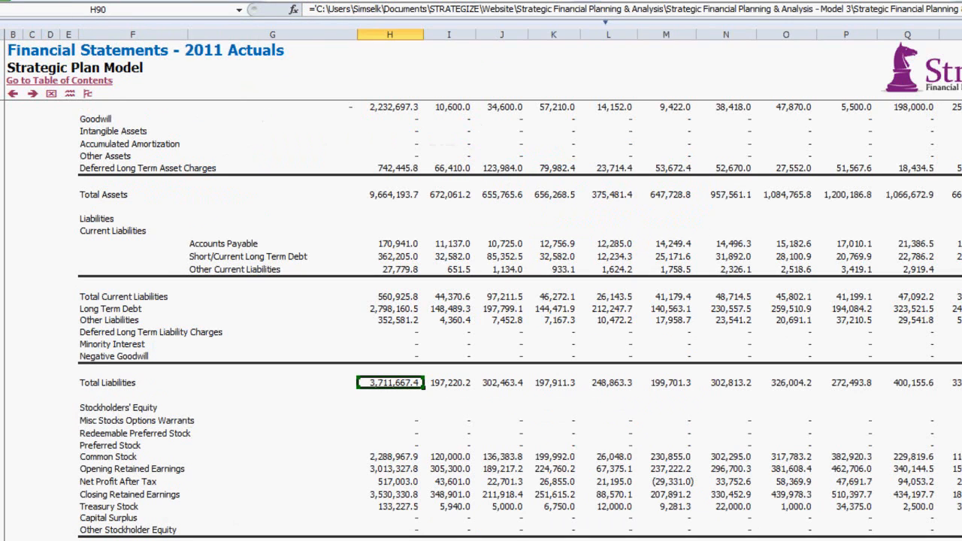
{"action": "left_click", "coordinate": [390, 383]}
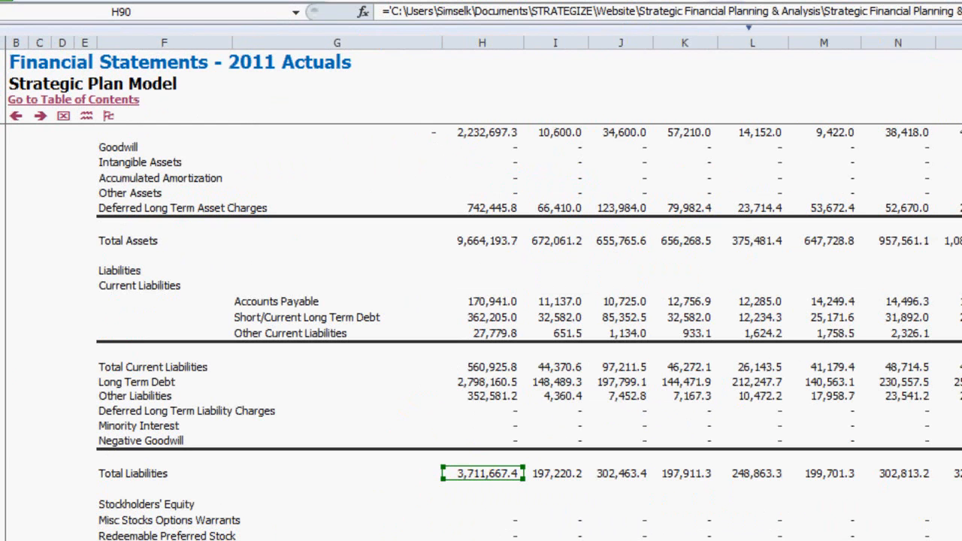
{"action": "key", "text": "Escape"}
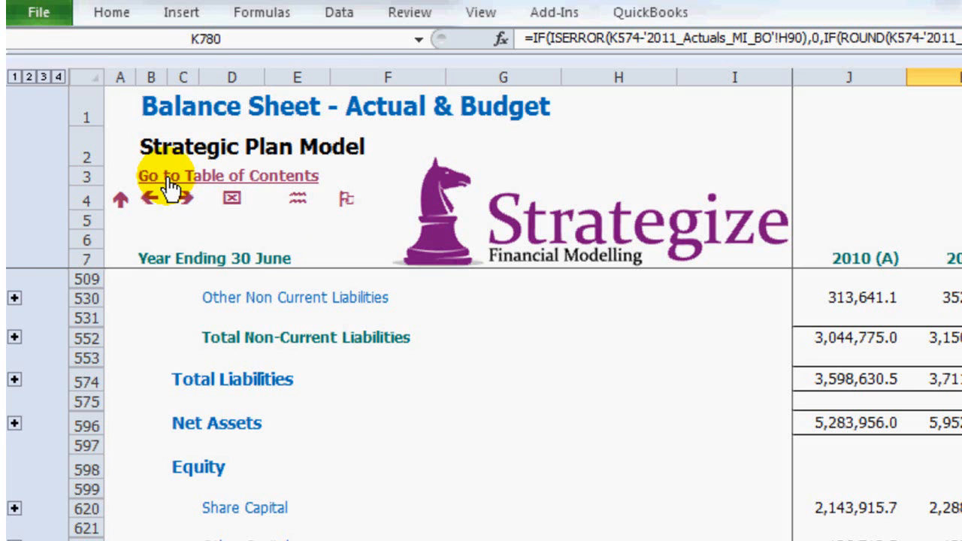
Open the Model Assumptions sheet from the table of contents and examine the business units and countries under Corporate Tax Rates.
{"action": "left_click", "coordinate": [168, 179]}
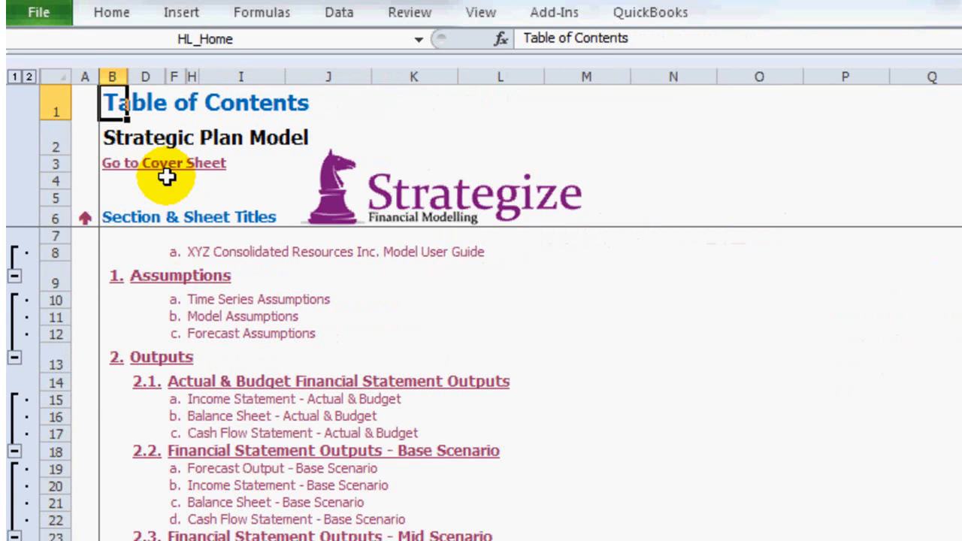
{"action": "left_click", "coordinate": [259, 319]}
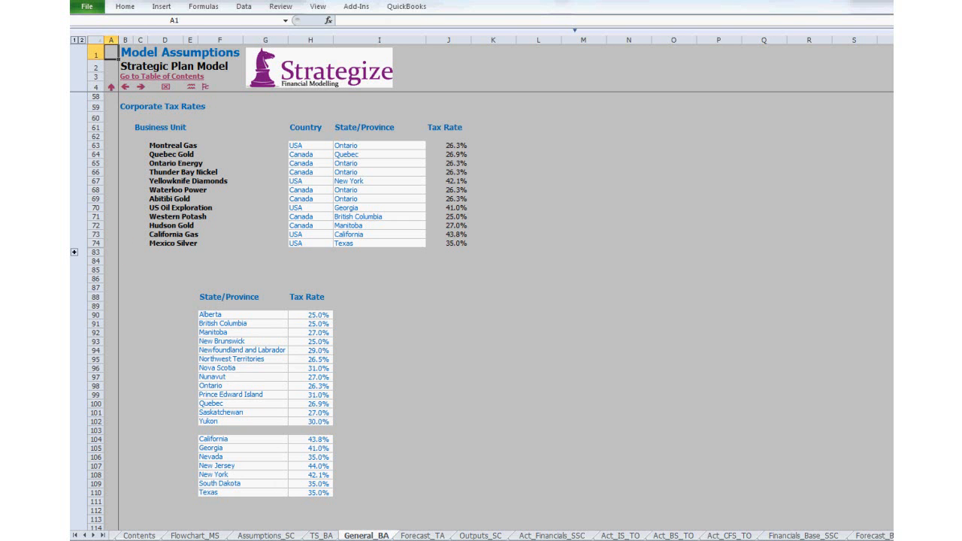
{"action": "left_click", "coordinate": [312, 145]}
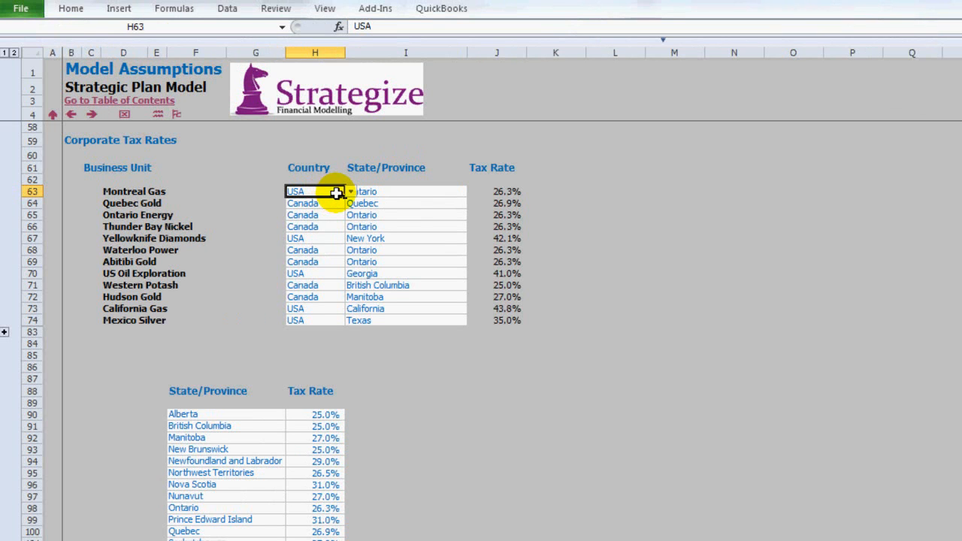
{"action": "left_click", "coordinate": [313, 203]}
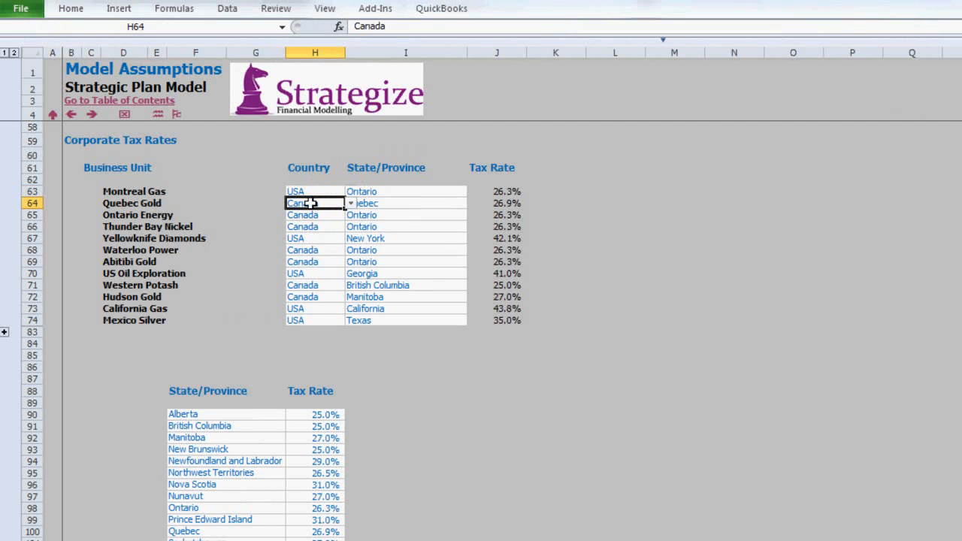
{"action": "left_click", "coordinate": [320, 191]}
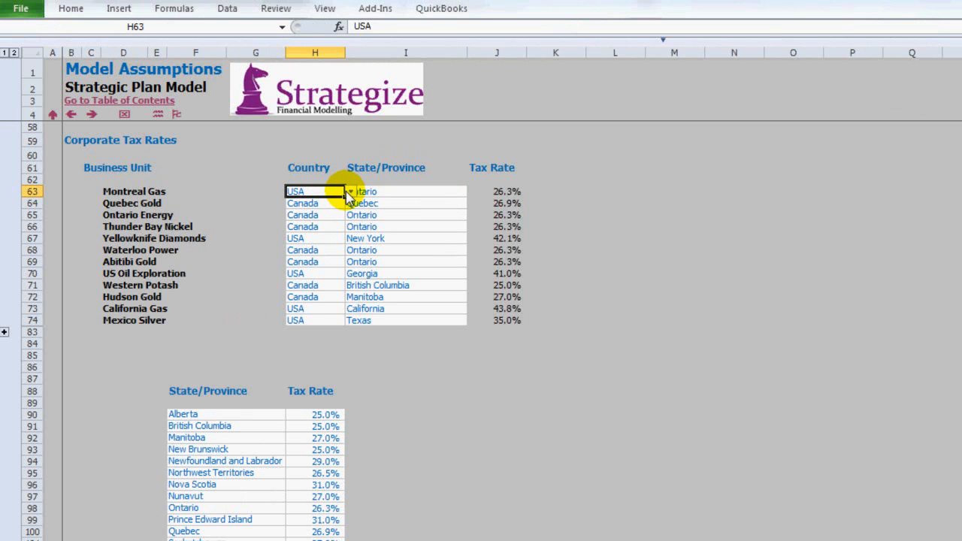
{"action": "left_click", "coordinate": [109, 191]}
{"action": "left_click", "coordinate": [109, 227]}
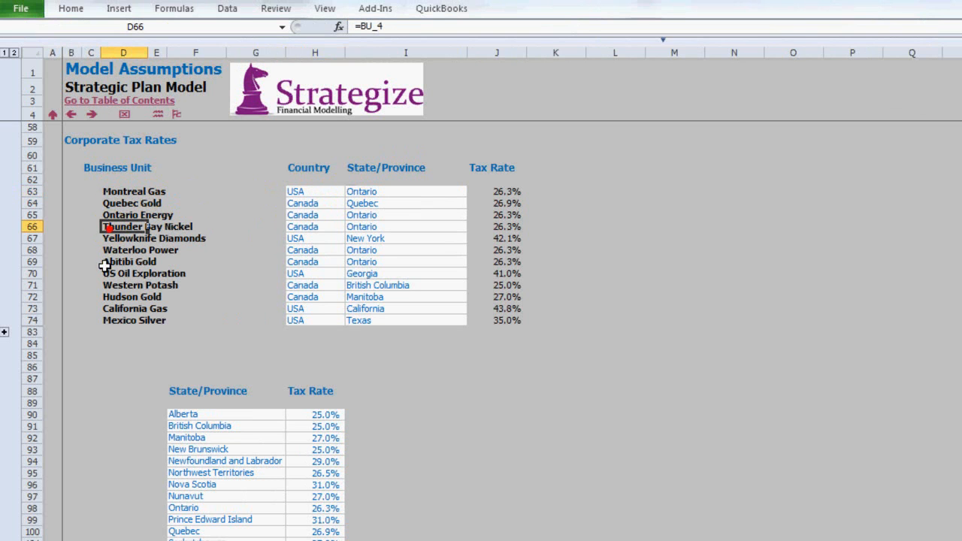
{"action": "left_click", "coordinate": [104, 296]}
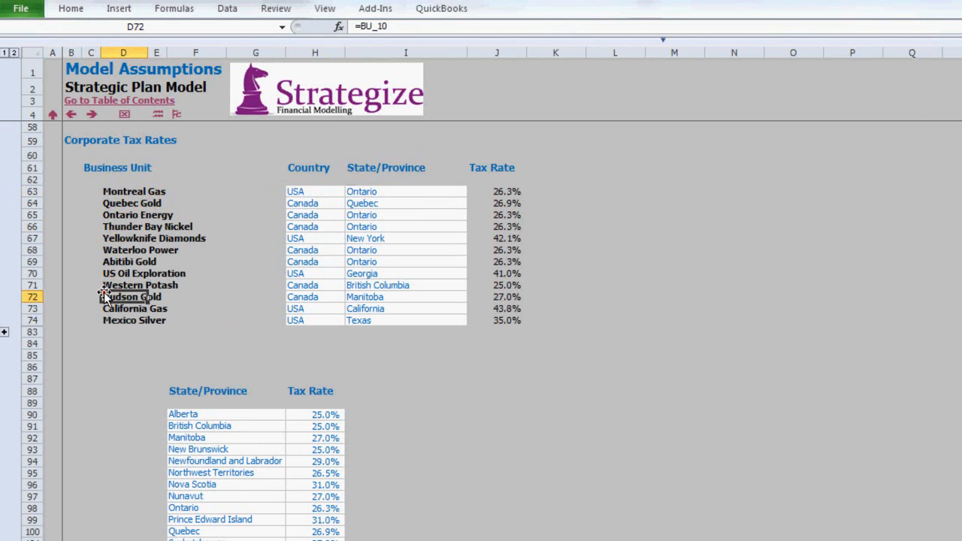
View the country choices available for Montreal Gas without changing the selection.
{"action": "left_click", "coordinate": [339, 193]}
{"action": "left_click", "coordinate": [349, 192]}
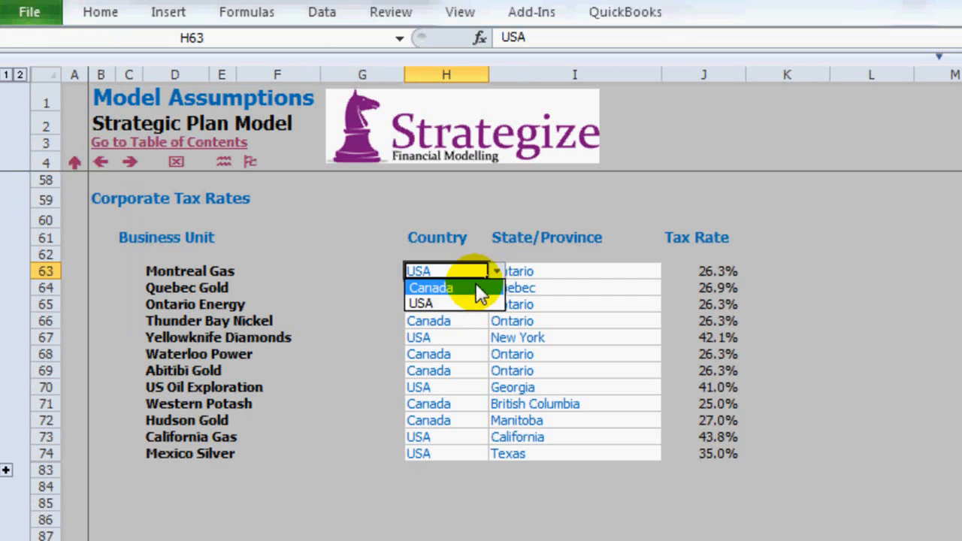
{"action": "left_click", "coordinate": [361, 271]}
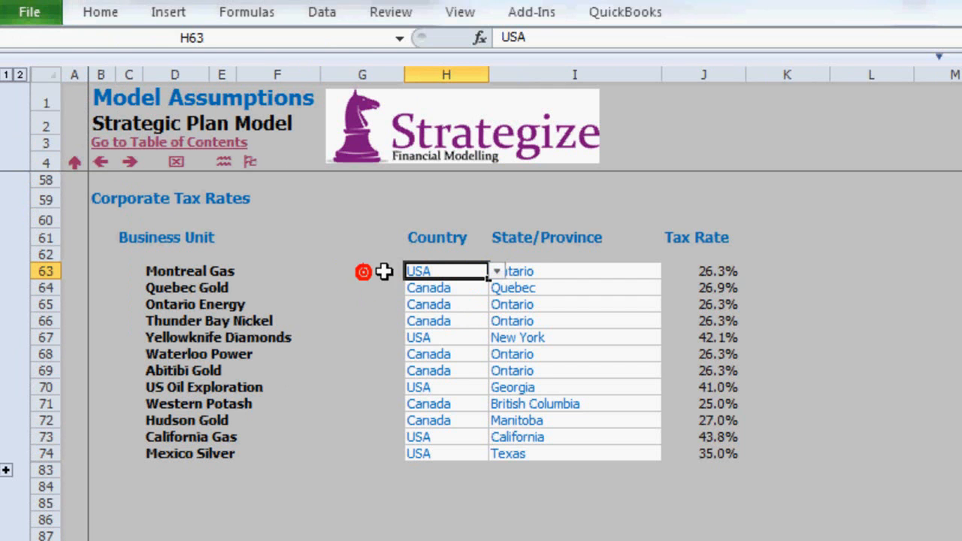
Set the State/Province of Montreal Gas to New Jersey.
{"action": "left_click", "coordinate": [528, 273]}
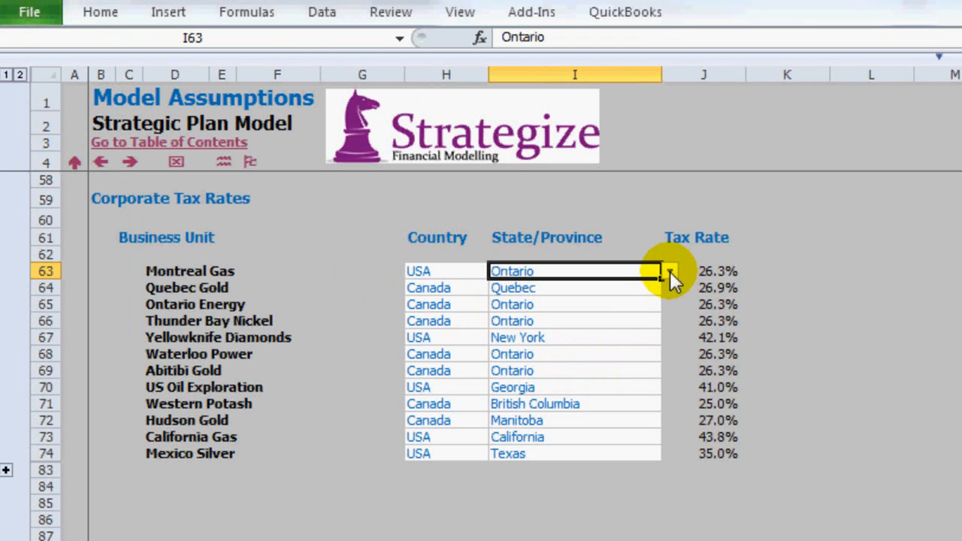
{"action": "left_click", "coordinate": [442, 271]}
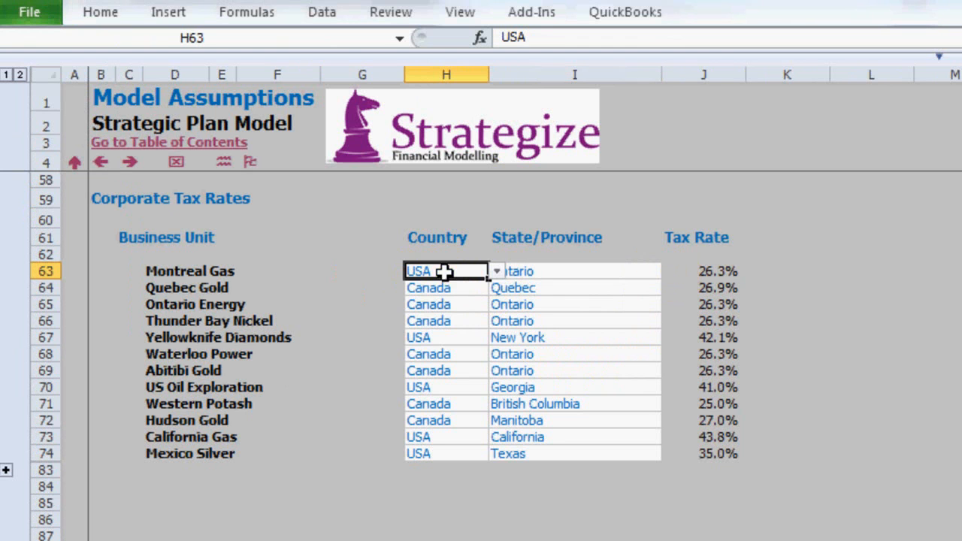
{"action": "left_click", "coordinate": [608, 271]}
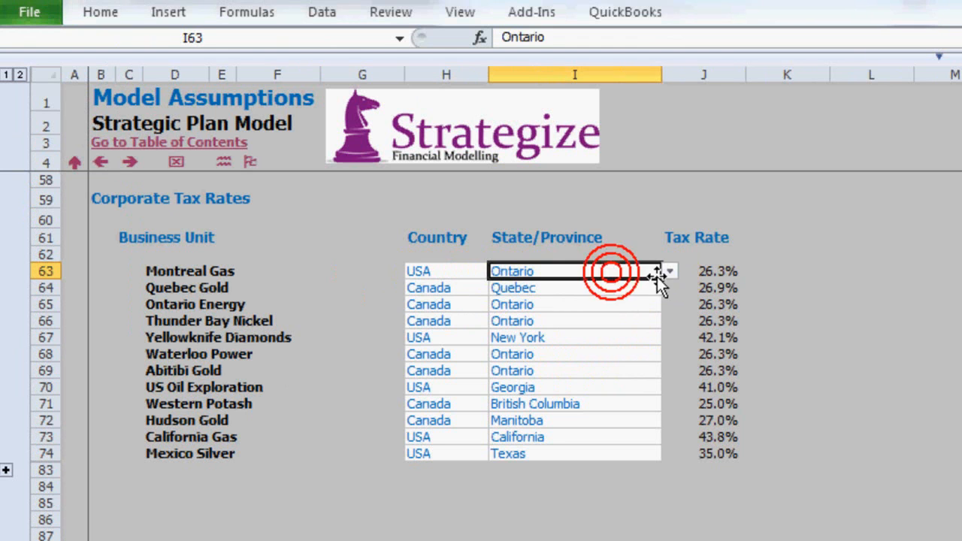
{"action": "left_click", "coordinate": [669, 273]}
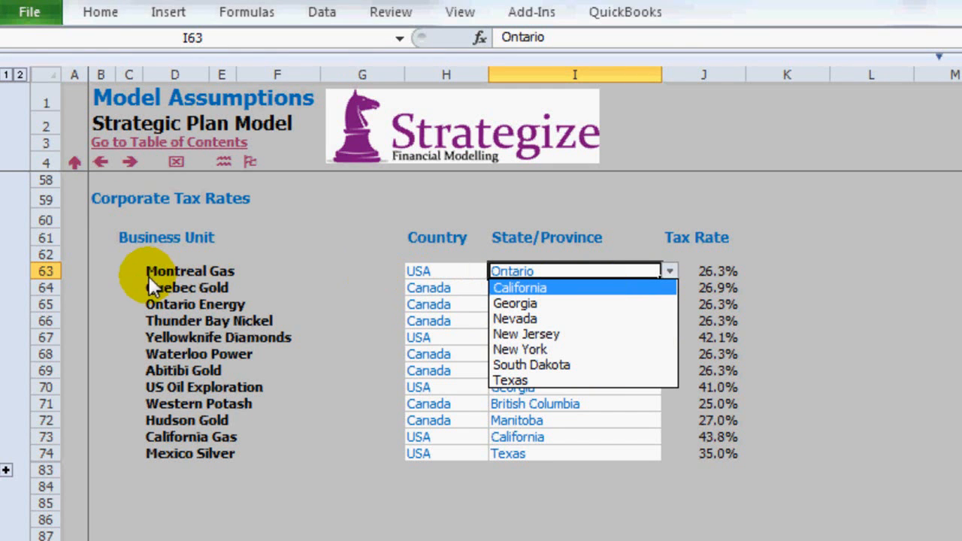
{"action": "left_click", "coordinate": [556, 335]}
Set the country of Montreal Gas to Canada and its State/Province to Quebec.
{"action": "left_click", "coordinate": [451, 269]}
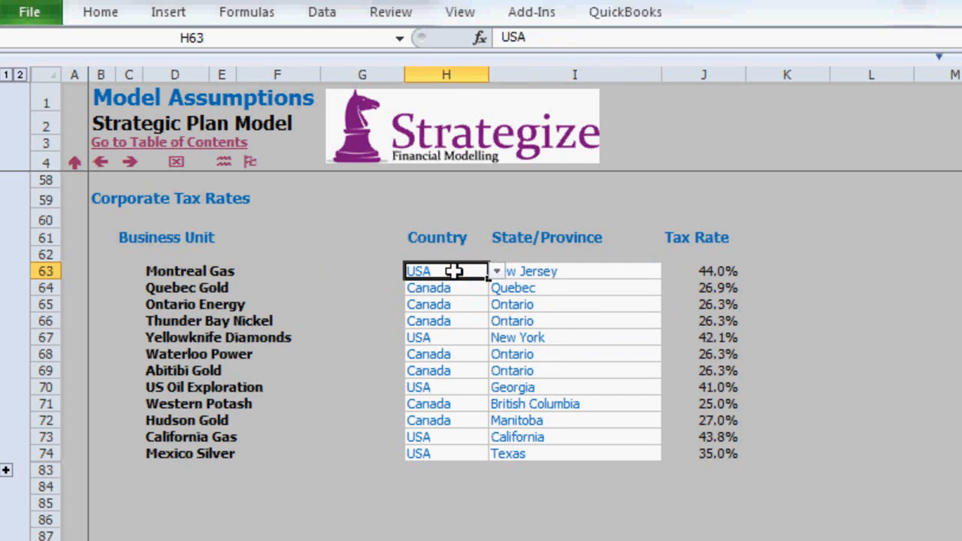
{"action": "left_click", "coordinate": [496, 270]}
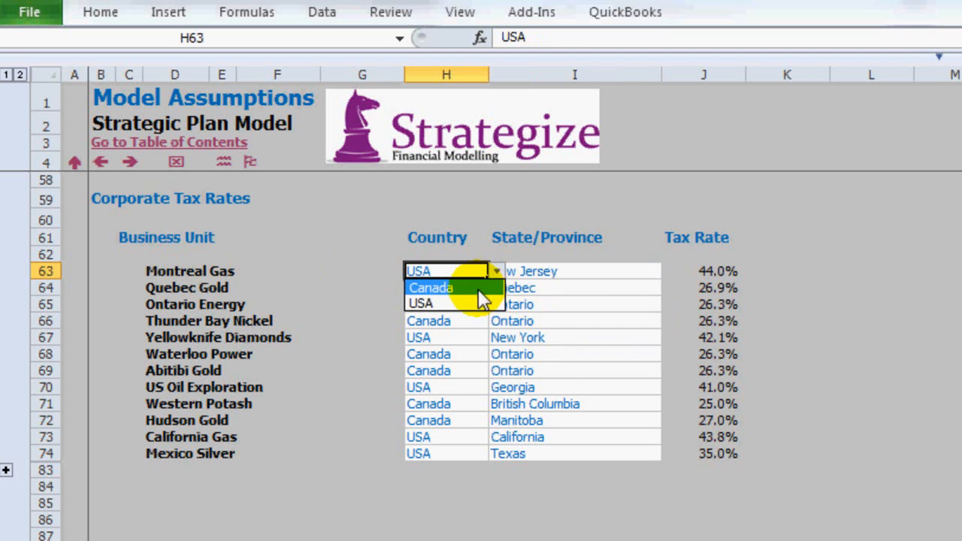
{"action": "left_click", "coordinate": [479, 289]}
{"action": "left_click", "coordinate": [658, 270]}
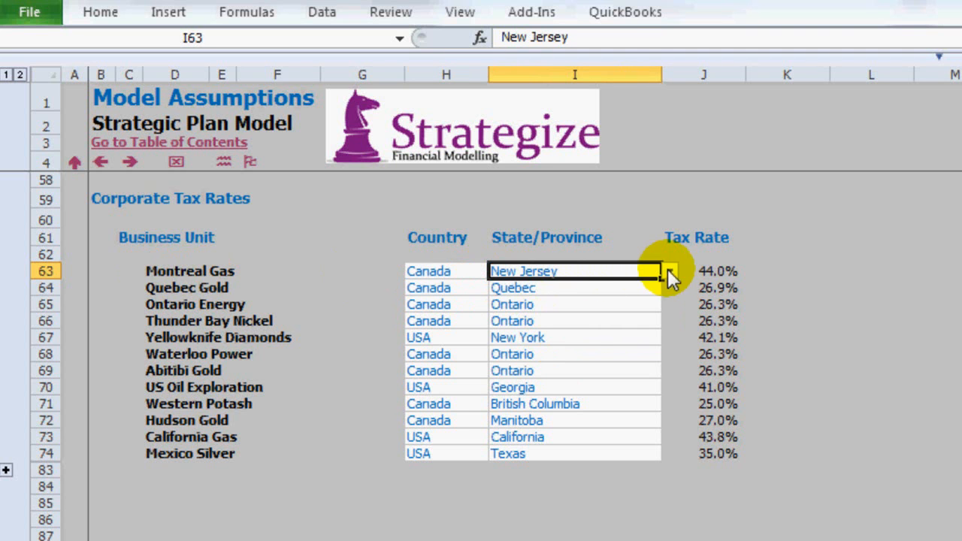
{"action": "left_click", "coordinate": [669, 274]}
{"action": "left_click_drag", "start_coordinate": [665, 334], "coordinate": [668, 383]}
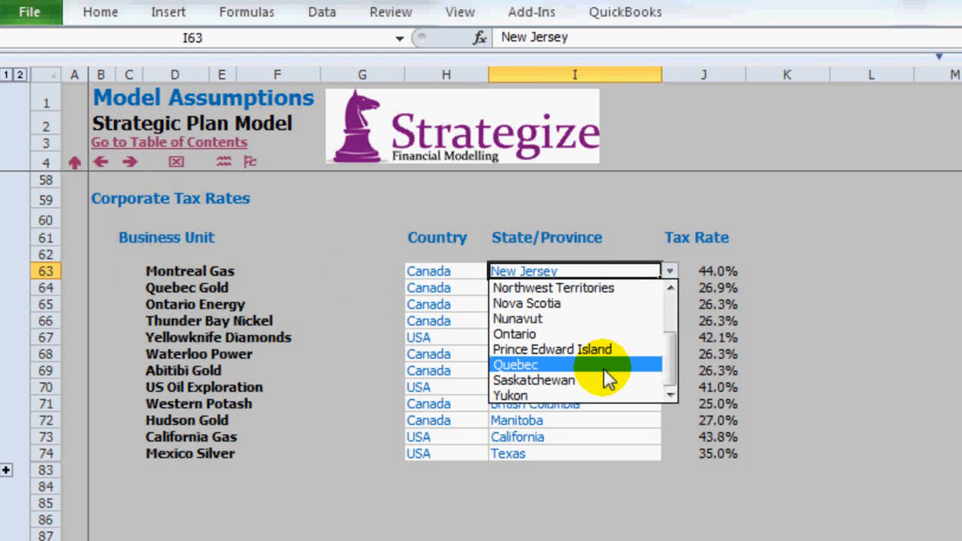
{"action": "left_click", "coordinate": [605, 368]}
Examine the lookup formula behind the Tax Rate of Montreal Gas and the ranges it references.
{"action": "left_click", "coordinate": [724, 269]}
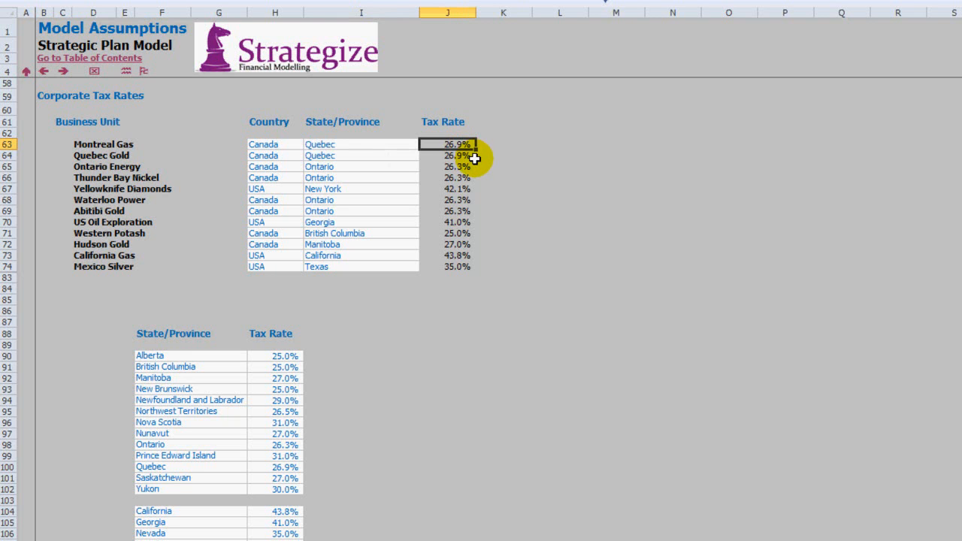
{"action": "key", "text": "F2"}
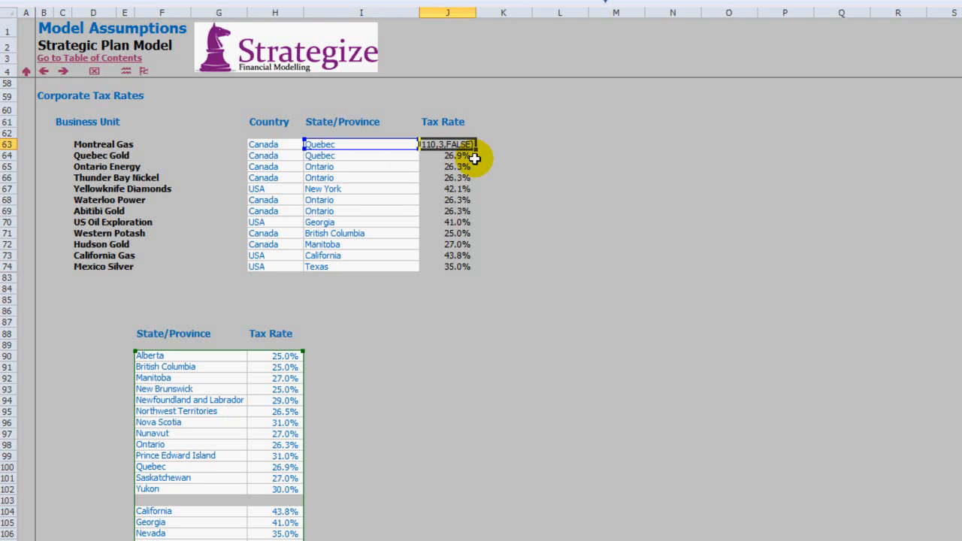
{"action": "key", "text": "Escape"}
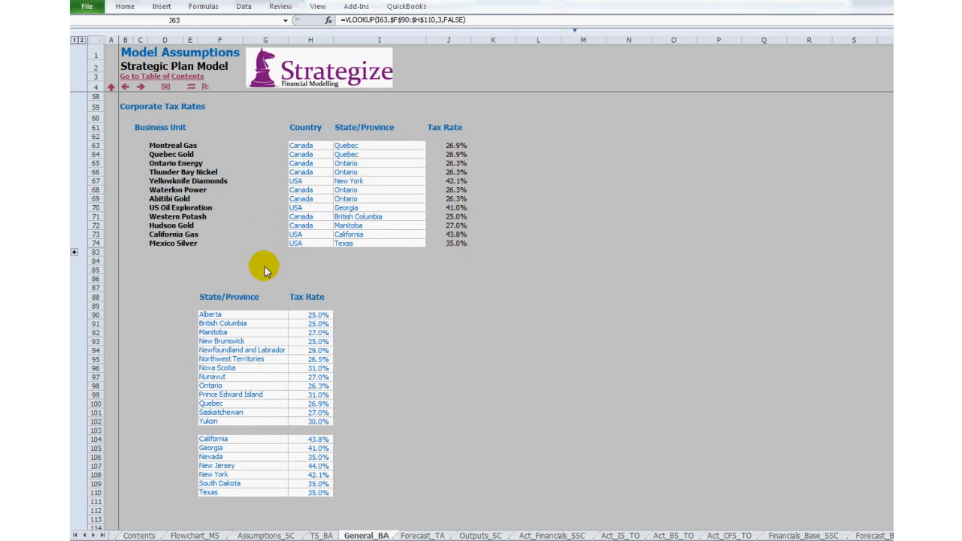
{"action": "left_click", "coordinate": [264, 268]}
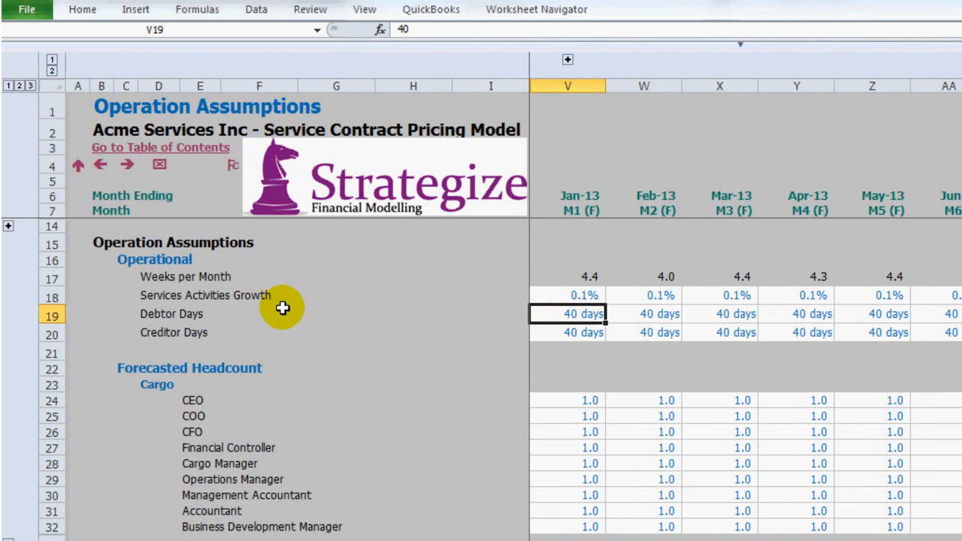
Examine the data validation criteria of the Feb-13 Debtor Days cell on the Operation Assumptions sheet of the Service Contract Pricing Model.
{"action": "left_click", "coordinate": [154, 314]}
{"action": "left_click", "coordinate": [154, 331]}
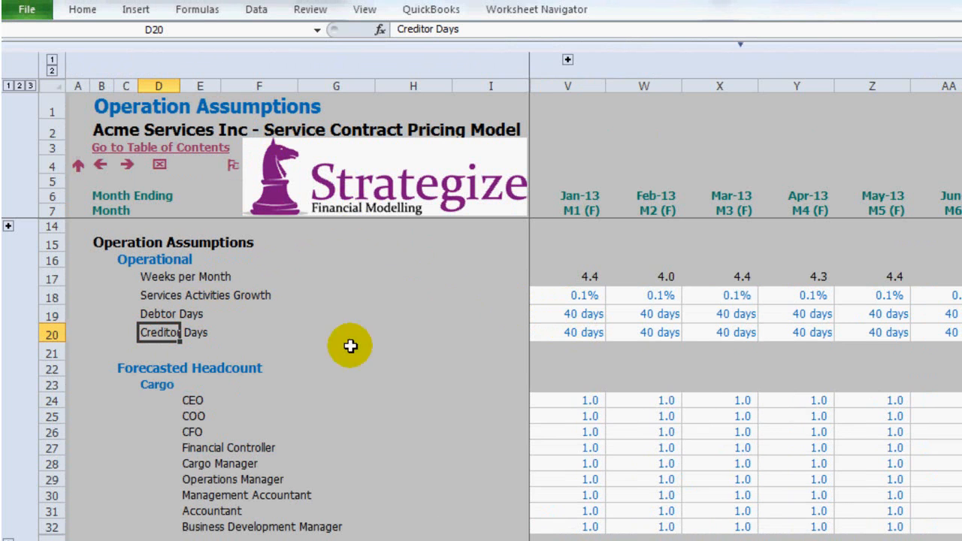
{"action": "left_click", "coordinate": [649, 314]}
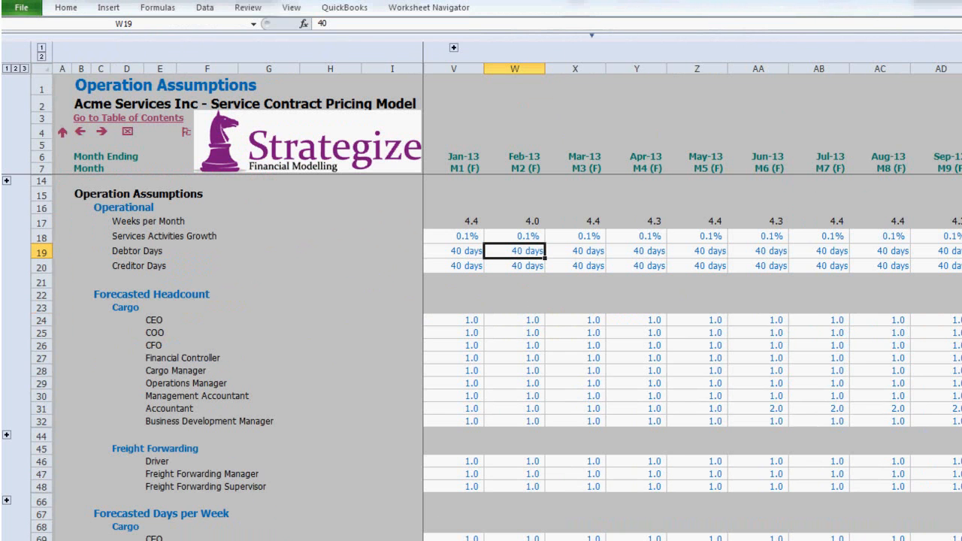
{"action": "left_click", "coordinate": [202, 8]}
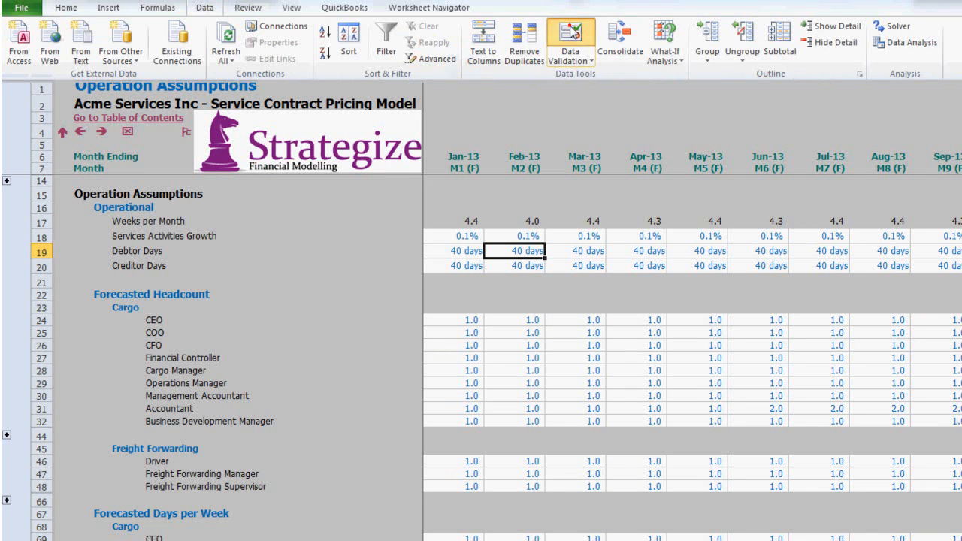
{"action": "left_click", "coordinate": [573, 37]}
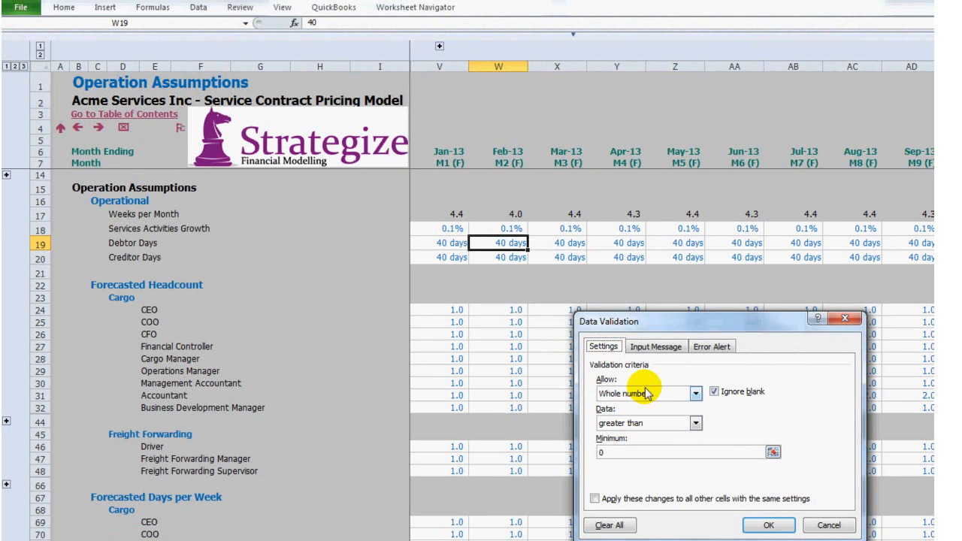
{"action": "key", "text": "Return"}
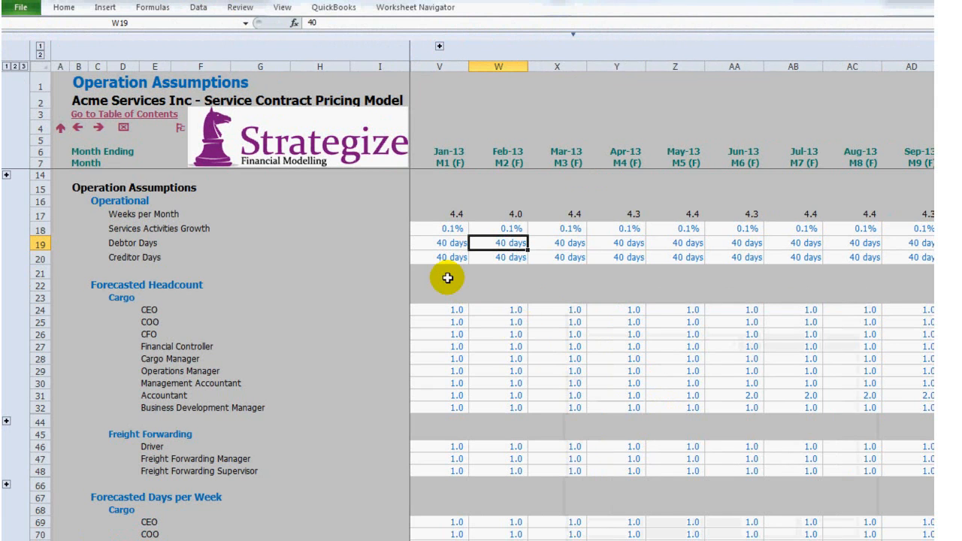
Try to enter -2 as the Feb-13 Debtor Days.
{"action": "type", "text": "="}
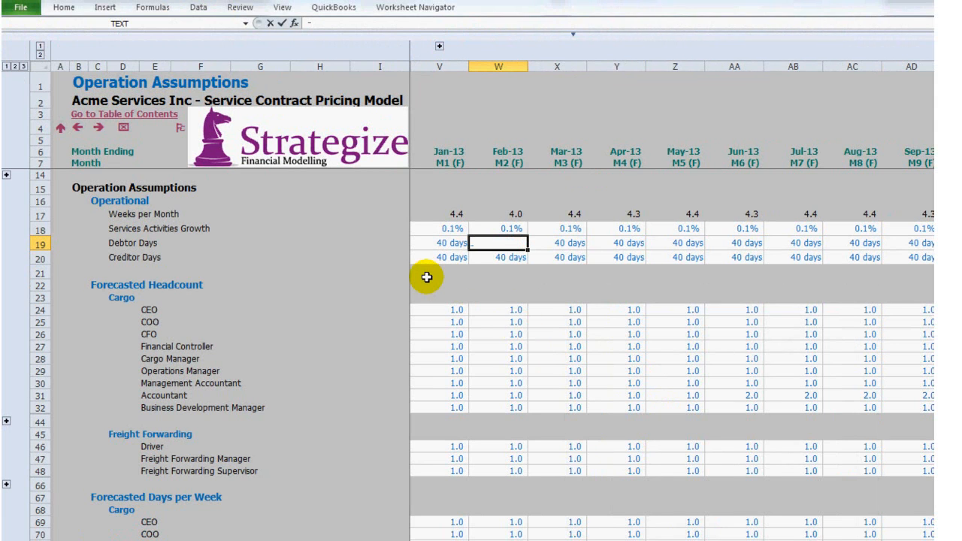
{"action": "type", "text": "2"}
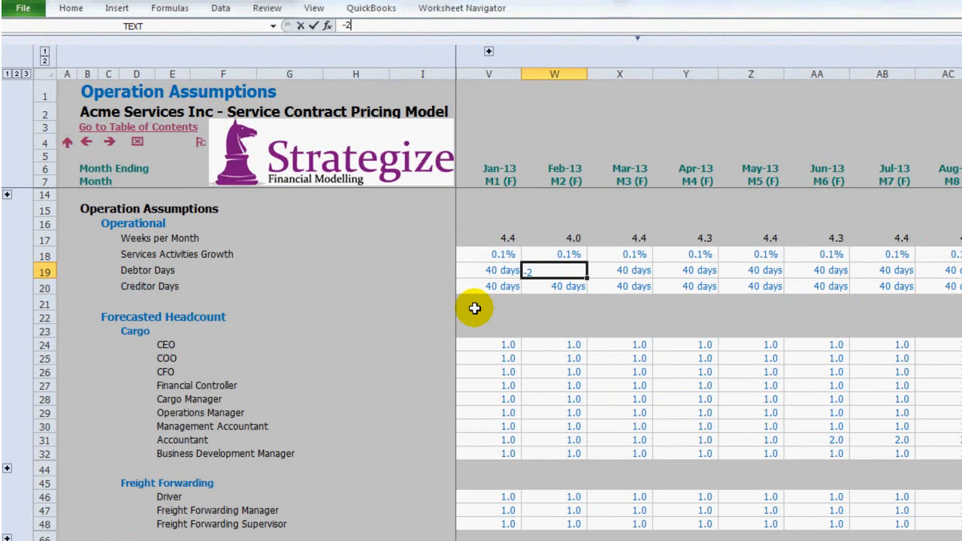
{"action": "key", "text": "Return"}
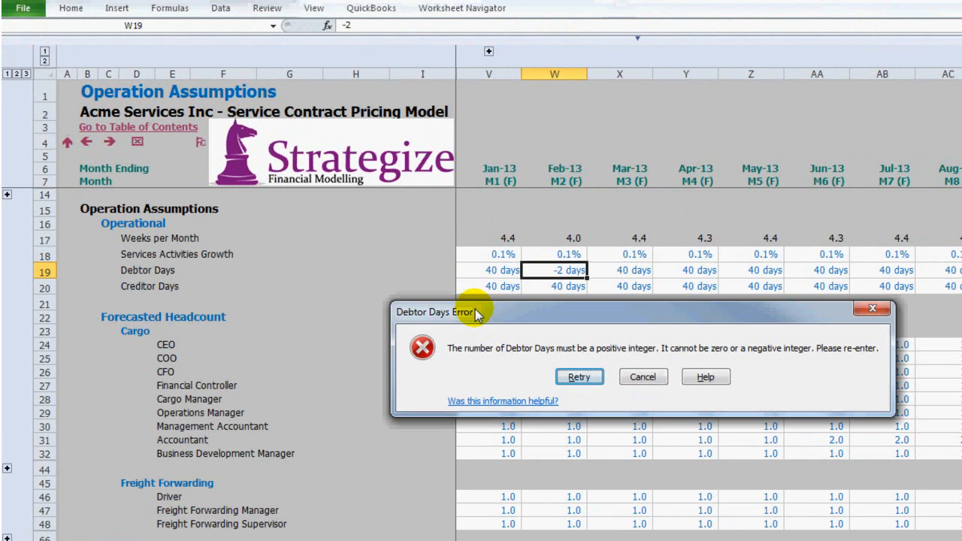
{"action": "key", "text": "Escape"}
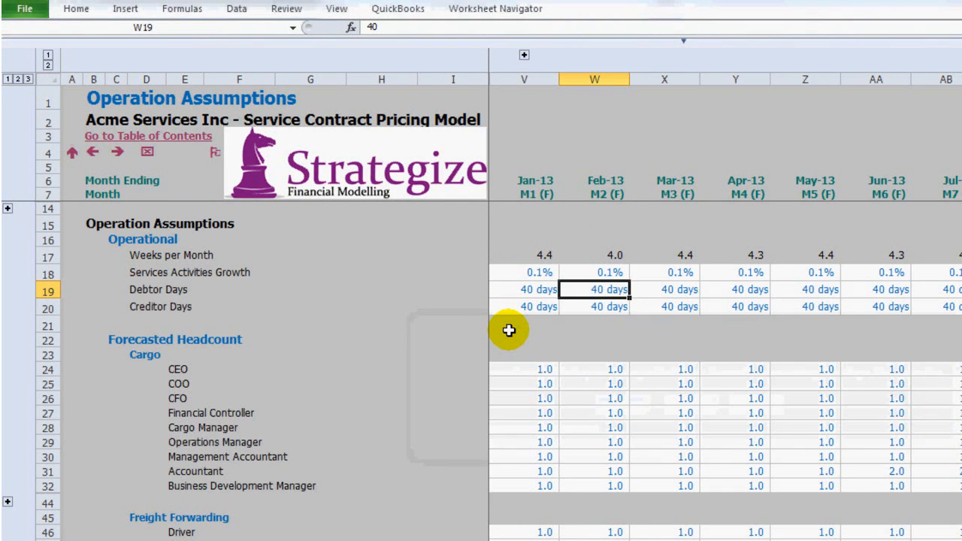
Try to enter -100 as the Mar-13 Creditor Days.
{"action": "key", "text": "Down"}
{"action": "key", "text": "Left"}
{"action": "key", "text": "Right"}
{"action": "key", "text": "Right"}
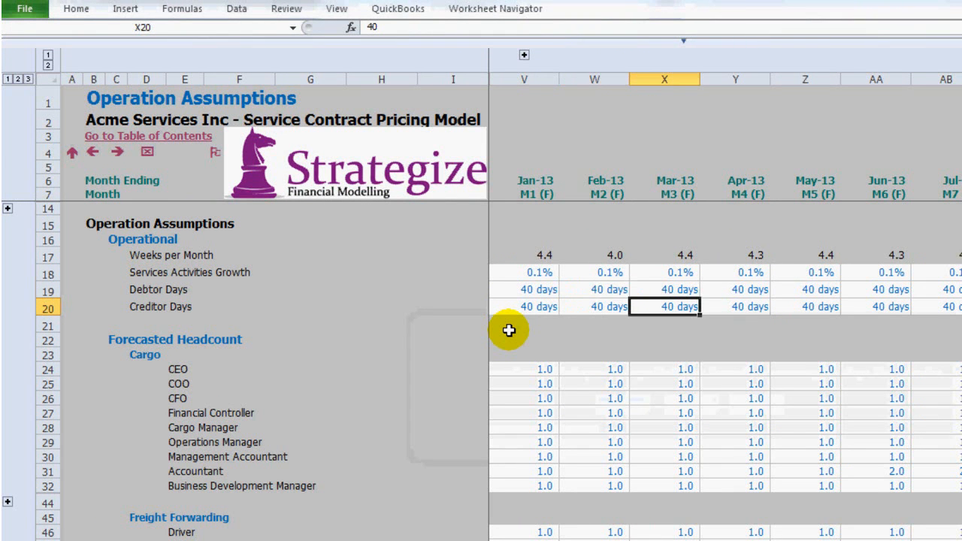
{"action": "type", "text": "-100"}
{"action": "key", "text": "Return"}
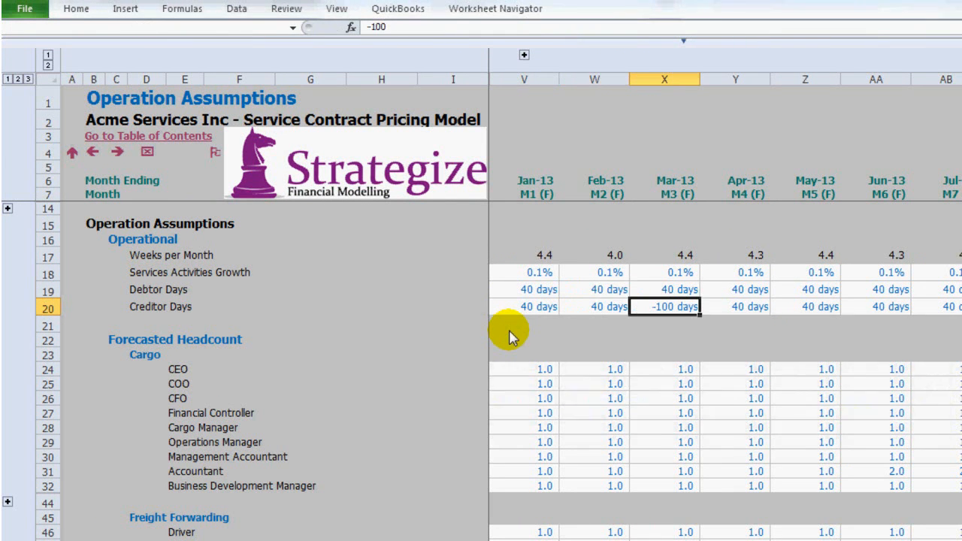
{"action": "key", "text": "Escape"}
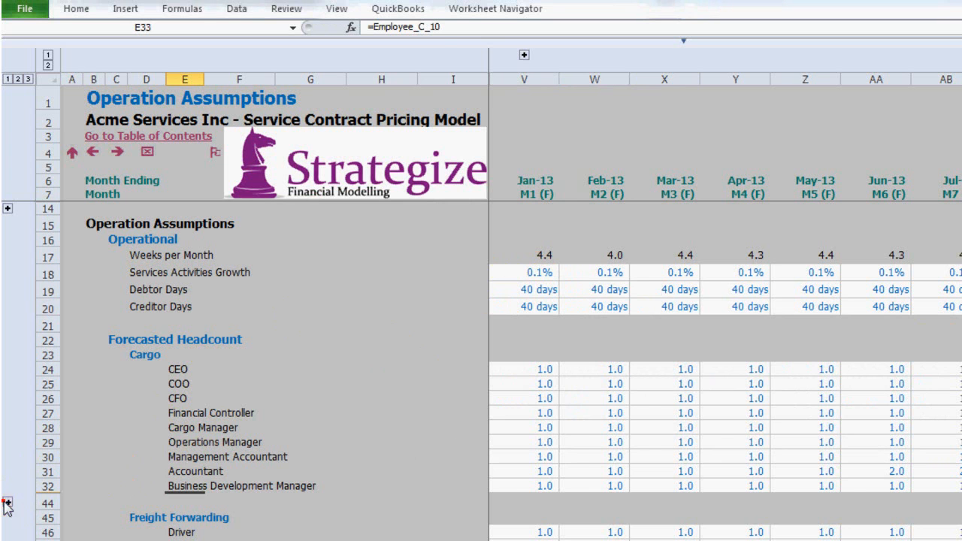
Expand the grouped Cargo headcount rows and follow the Business Development Manager label to its source on the Contract Assumptions sheet.
{"action": "left_click", "coordinate": [6, 502]}
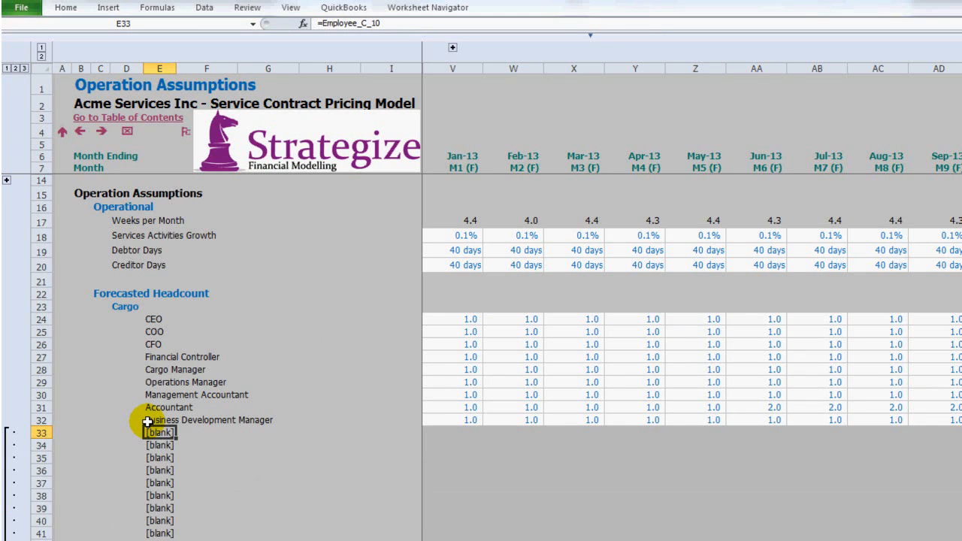
{"action": "left_click_drag", "start_coordinate": [442, 434], "coordinate": [557, 530]}
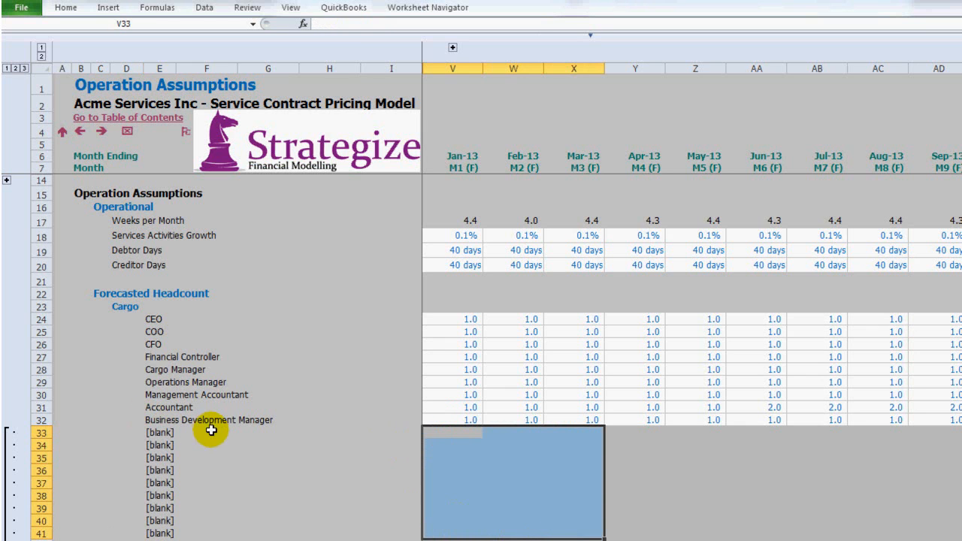
{"action": "left_click", "coordinate": [151, 435]}
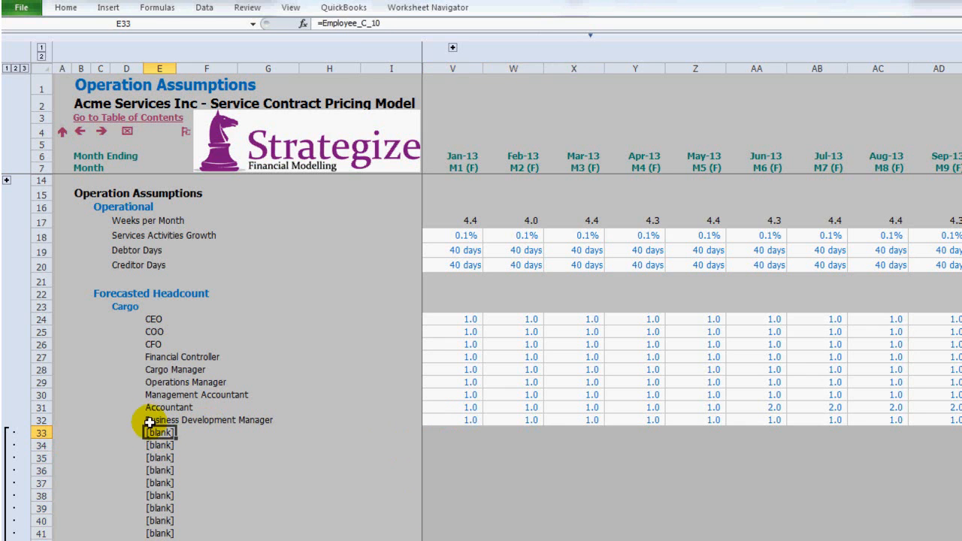
{"action": "left_click", "coordinate": [149, 418]}
{"action": "double_click", "coordinate": [149, 418]}
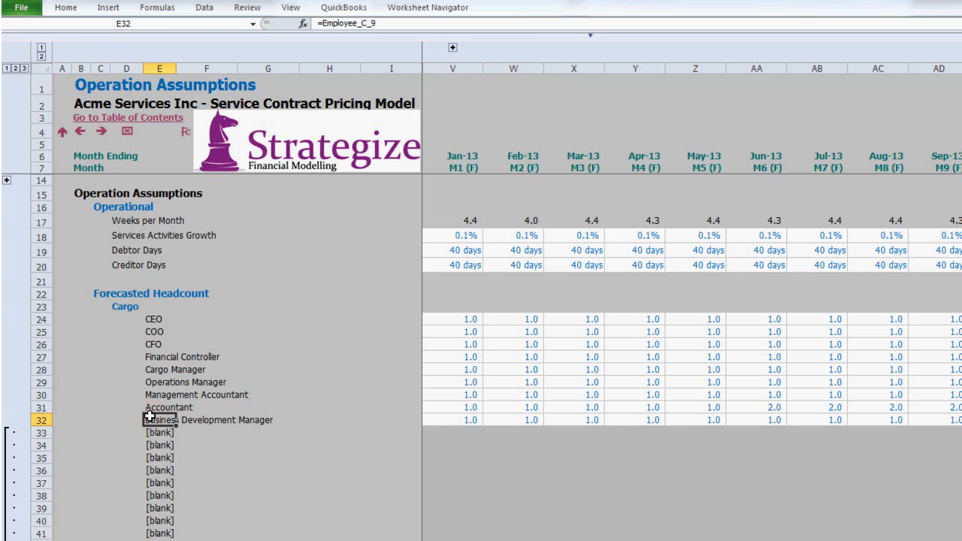
Add a Cargo employee in the first empty row of the job details, entering the employee's full name and the job title Consultant.
{"action": "left_click", "coordinate": [336, 523]}
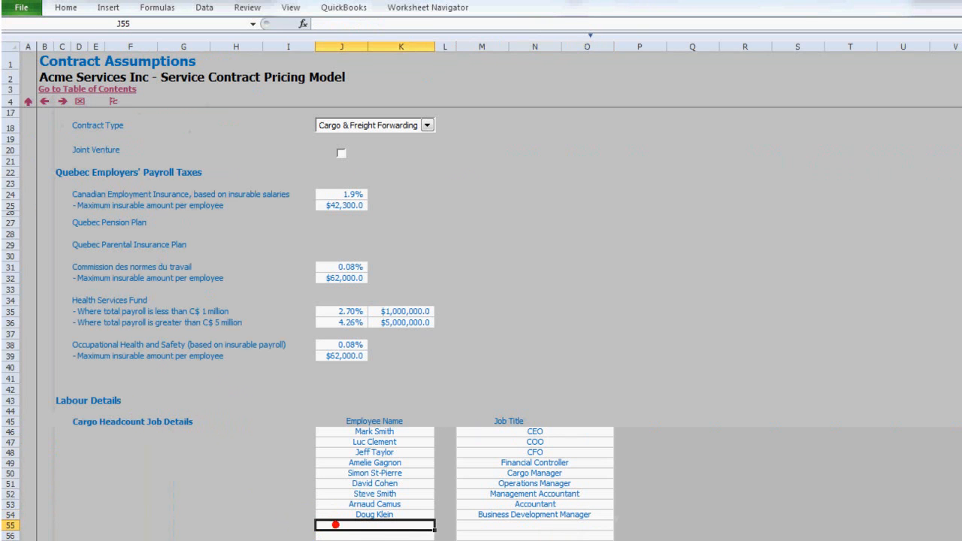
{"action": "type", "text": "Jim"}
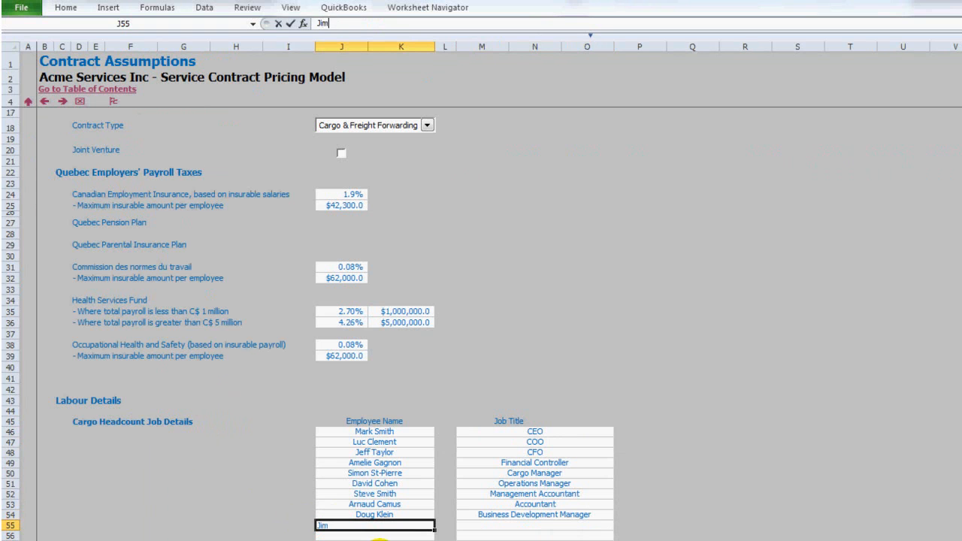
{"action": "type", "text": " Jones"}
{"action": "key", "text": "Return"}
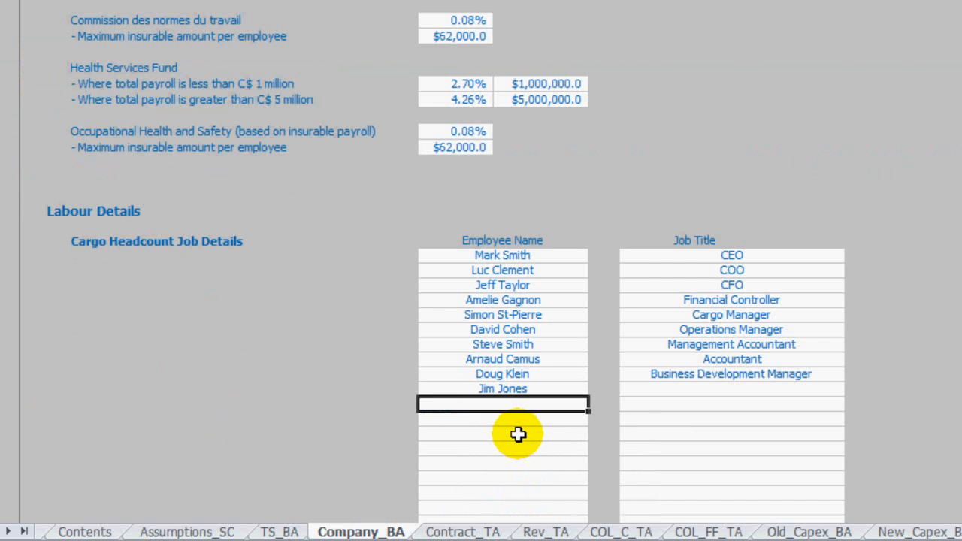
{"action": "left_click", "coordinate": [640, 388]}
{"action": "type", "text": "Consultant"}
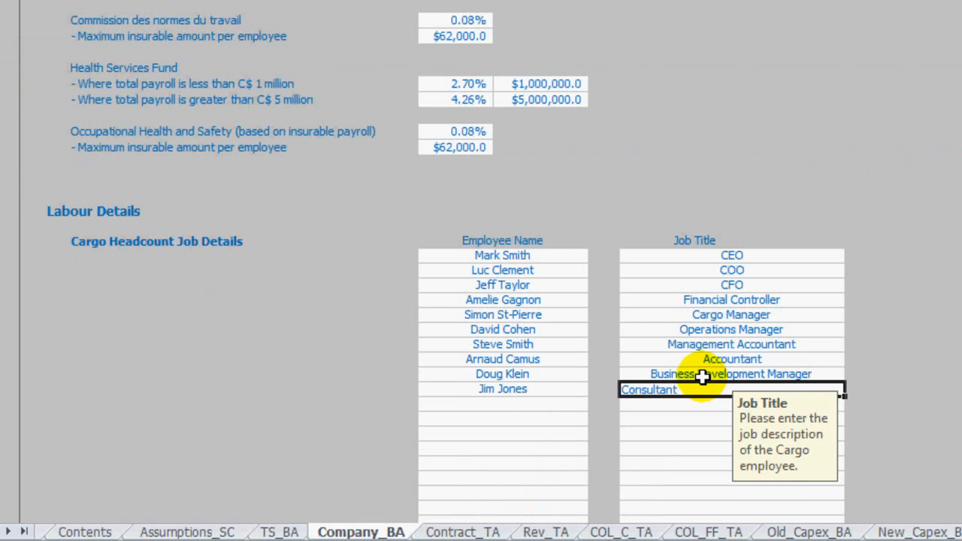
{"action": "key", "text": "Return"}
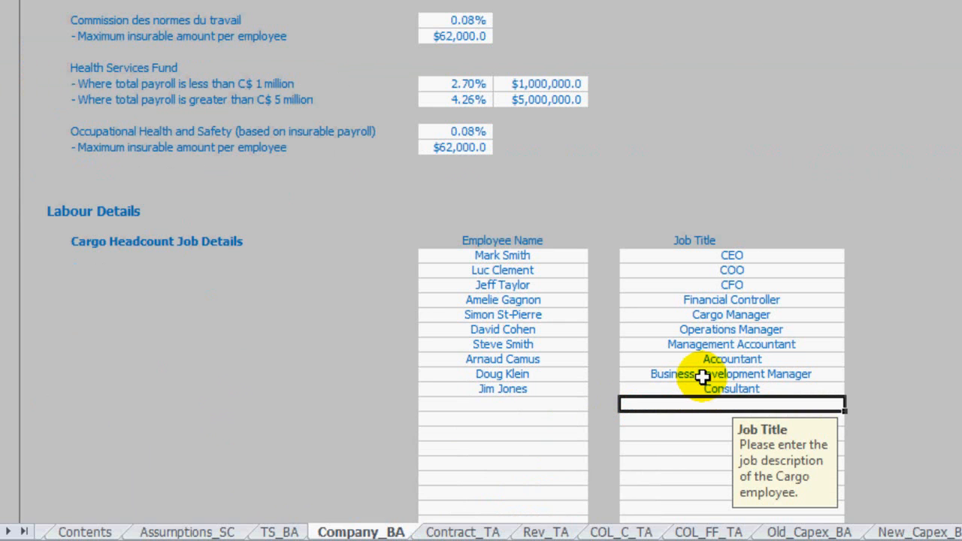
Return to the Operation Assumptions sheet and set the Consultant's Jan-13 forecasted headcount to 1.0.
{"action": "left_click", "coordinate": [434, 535]}
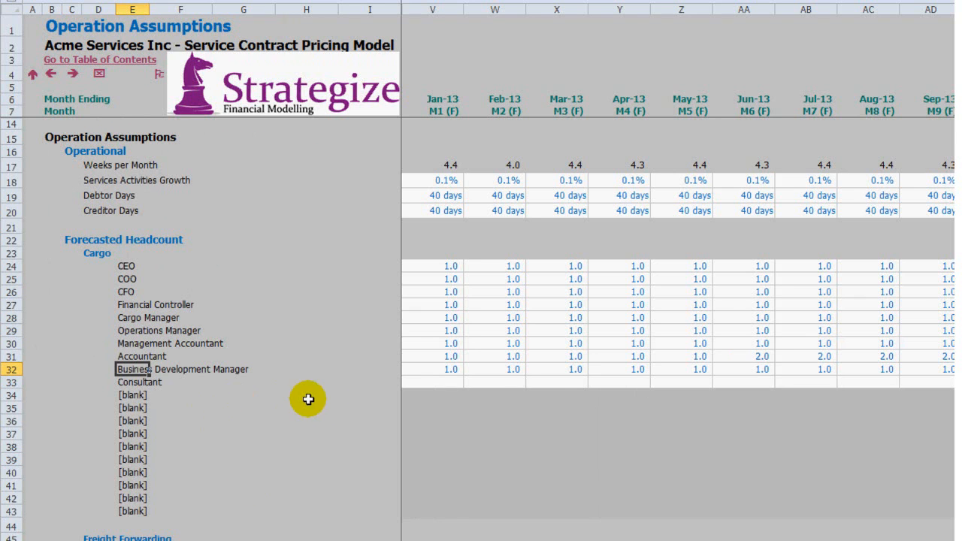
{"action": "left_click", "coordinate": [410, 383]}
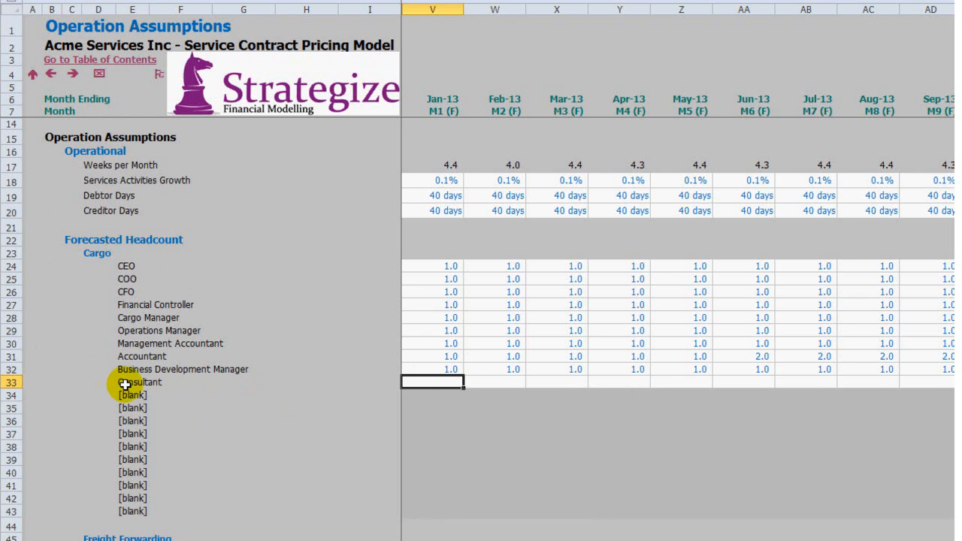
{"action": "left_click", "coordinate": [437, 384]}
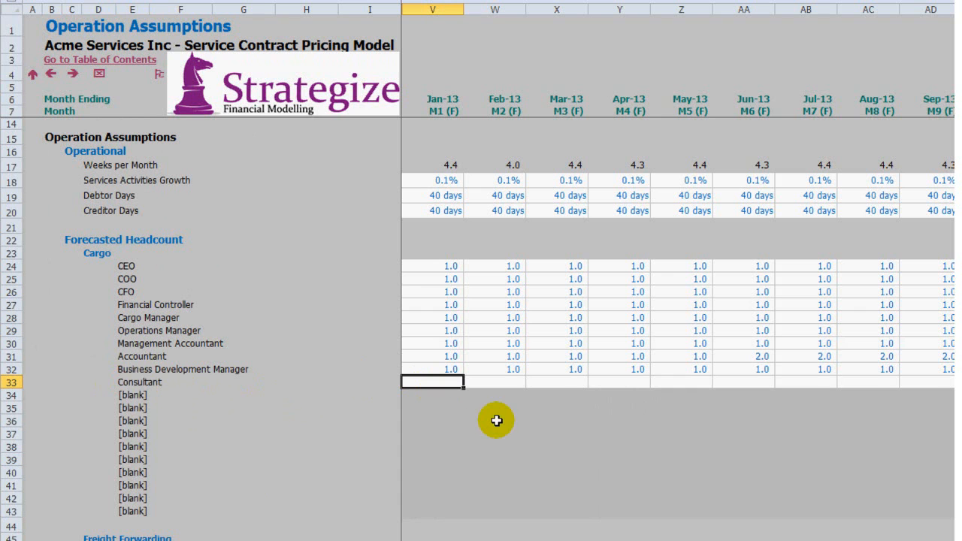
{"action": "key", "text": "ctrl+Return"}
{"action": "key", "text": "Right"}
{"action": "key", "text": "Left"}
{"action": "key", "text": "Right"}
{"action": "key", "text": "Left"}
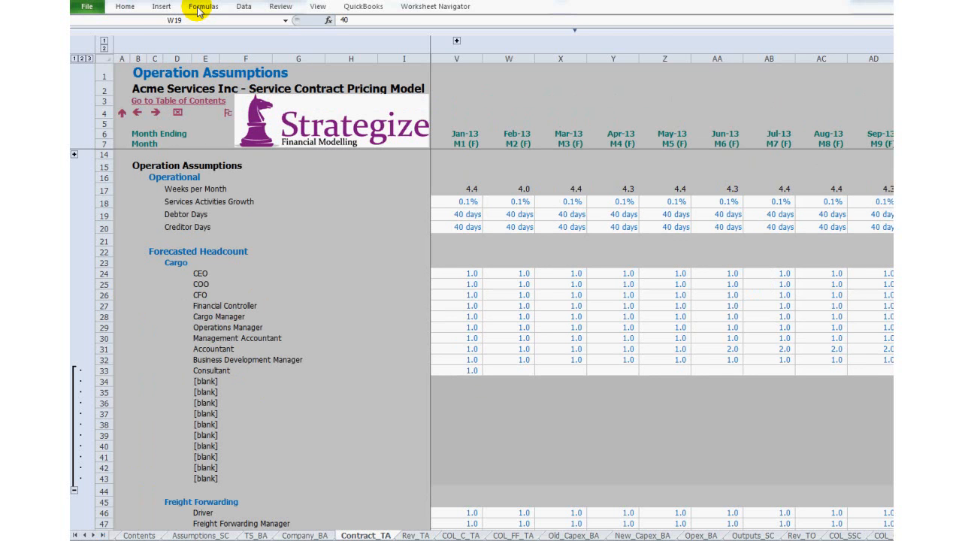
Try to trace the precedents of the Feb-13 Debtor Days cell.
{"action": "left_click", "coordinate": [199, 7]}
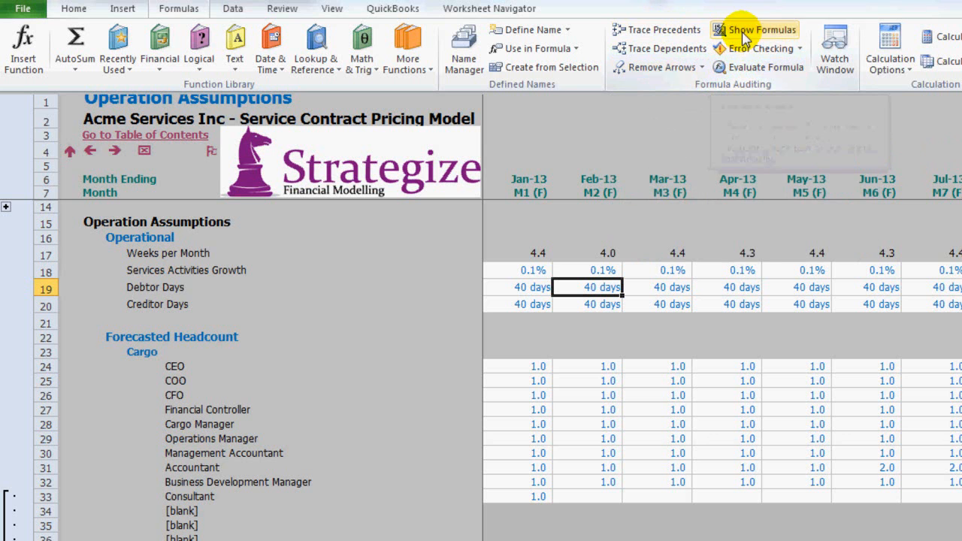
{"action": "left_click", "coordinate": [686, 32]}
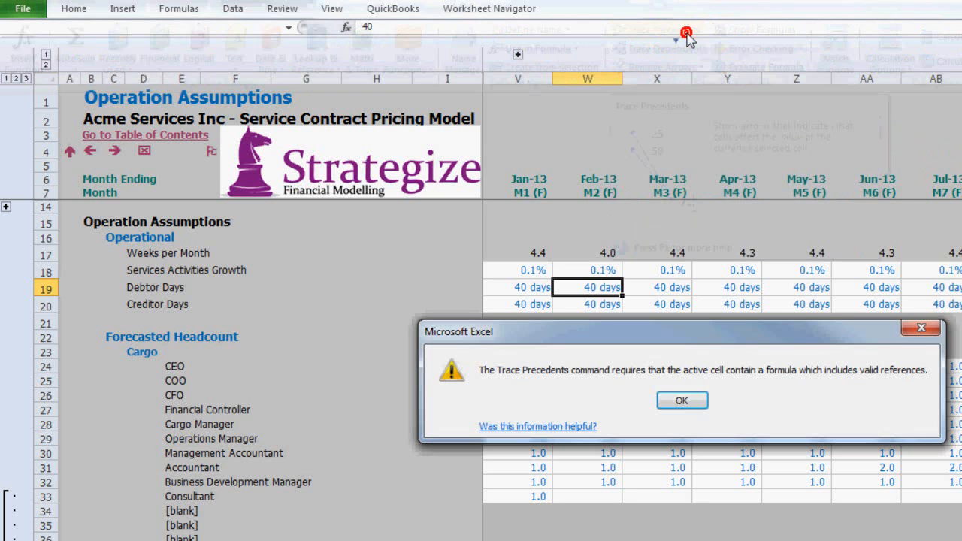
{"action": "left_click", "coordinate": [670, 402]}
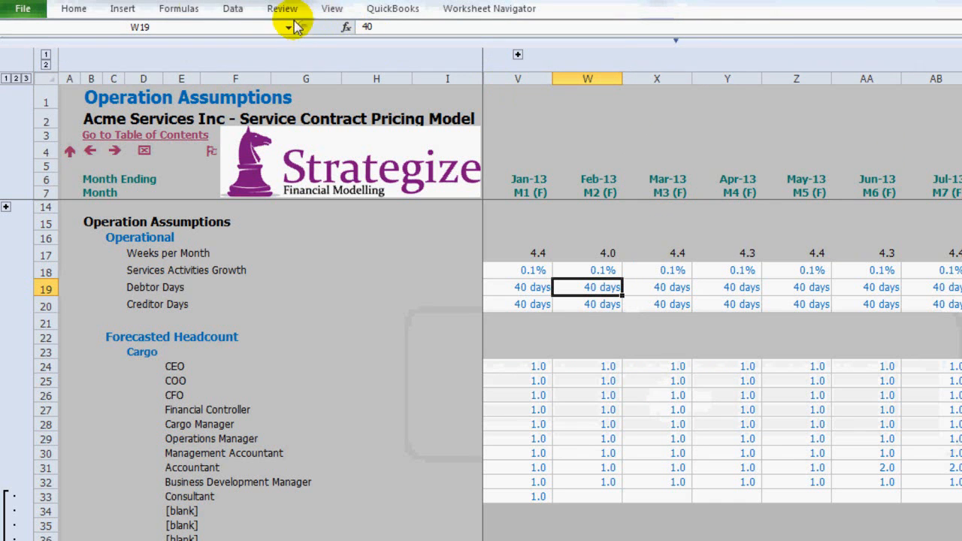
Trace the dependents of the Feb-13 Debtor Days cell and follow the arrow to the dependent cell on the Cash Flow Statement.
{"action": "left_click", "coordinate": [179, 8]}
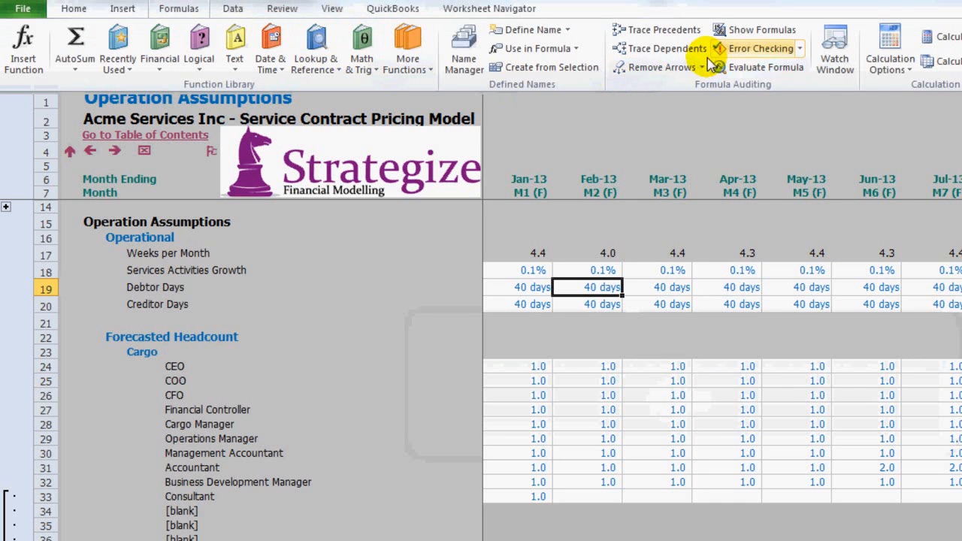
{"action": "left_click", "coordinate": [669, 51]}
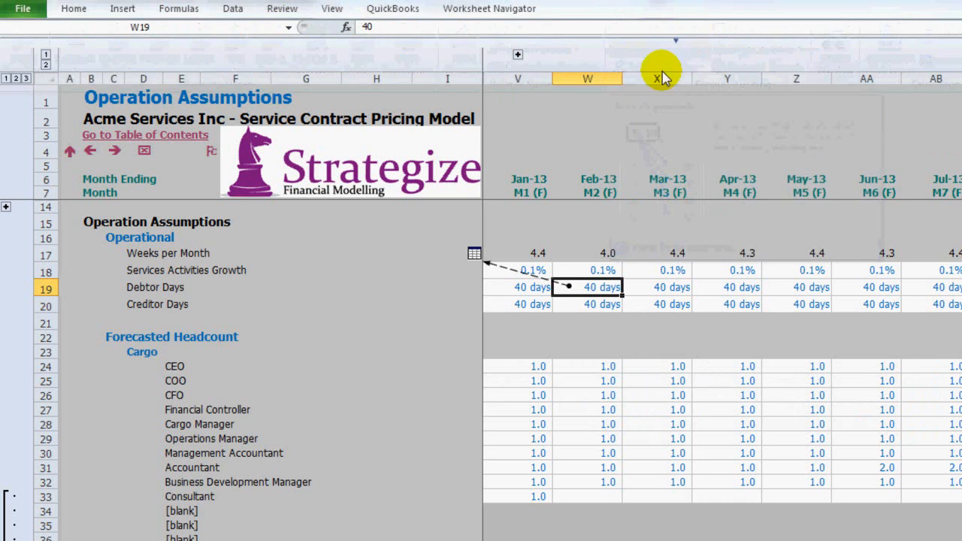
{"action": "double_click", "coordinate": [498, 267]}
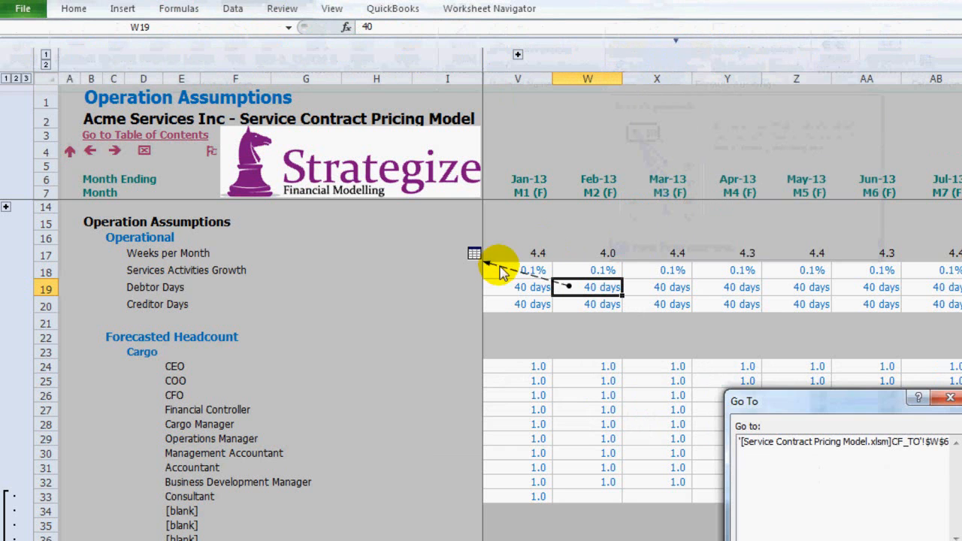
{"action": "double_click", "coordinate": [795, 443]}
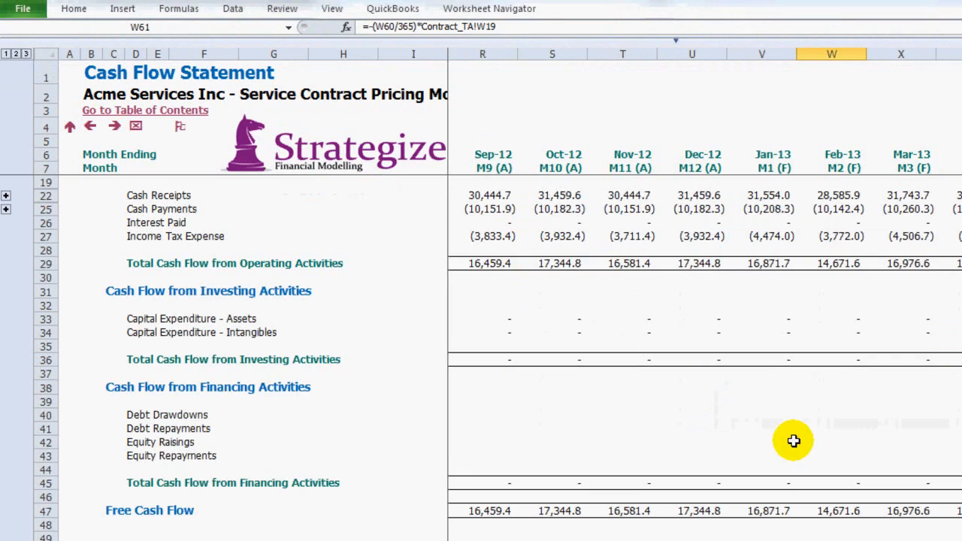
{"action": "scroll", "coordinate": [481, 331], "scroll_direction": "down", "scroll_amount": 9}
{"action": "scroll", "coordinate": [481, 331], "scroll_direction": "down", "scroll_amount": 1}
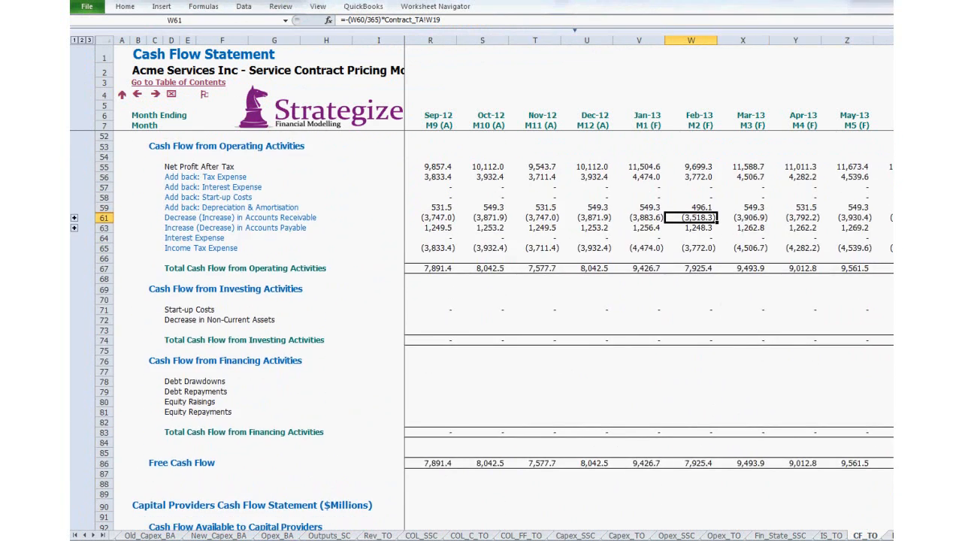
Go back to the Feb-13 Debtor Days cell on the Operation Assumptions sheet and remove the tracer arrows.
{"action": "key", "text": "F5"}
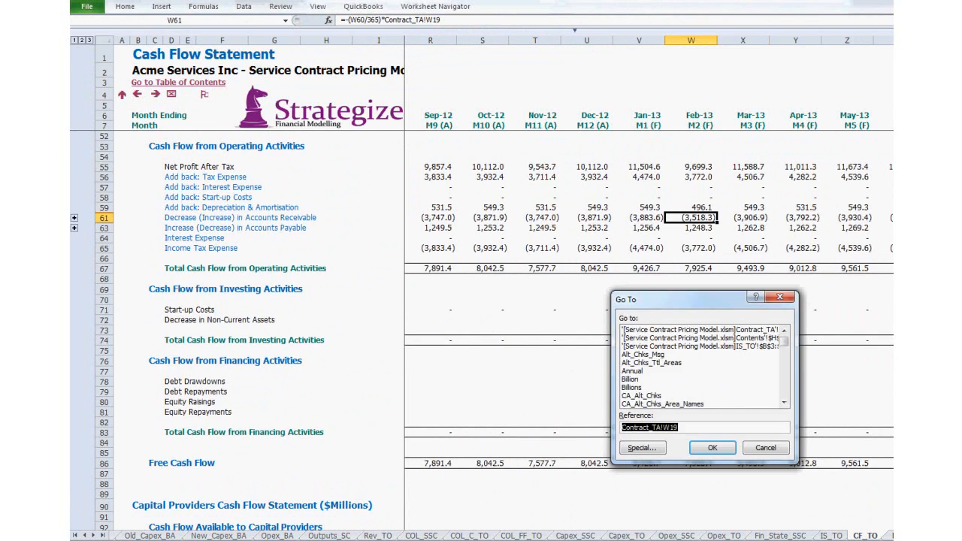
{"action": "key", "text": "Return"}
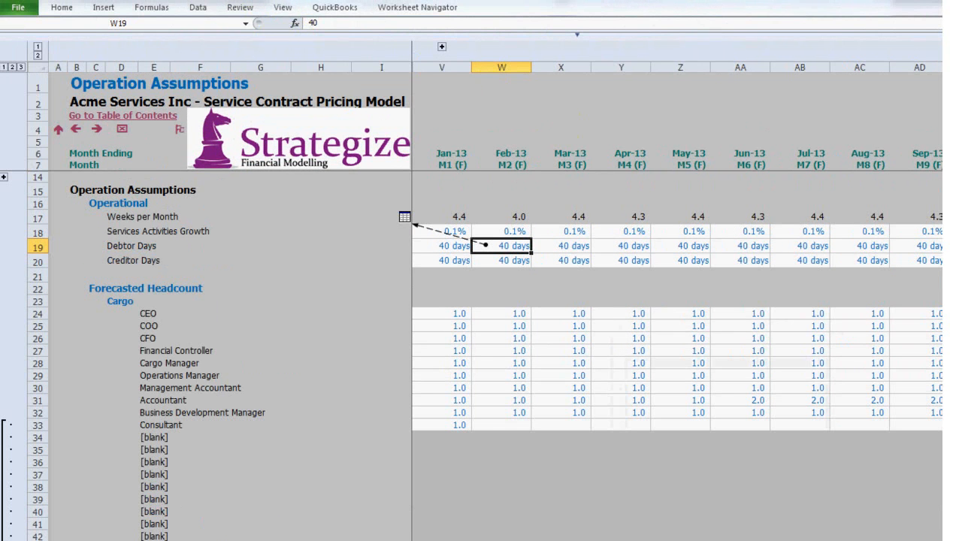
{"action": "left_click", "coordinate": [151, 8]}
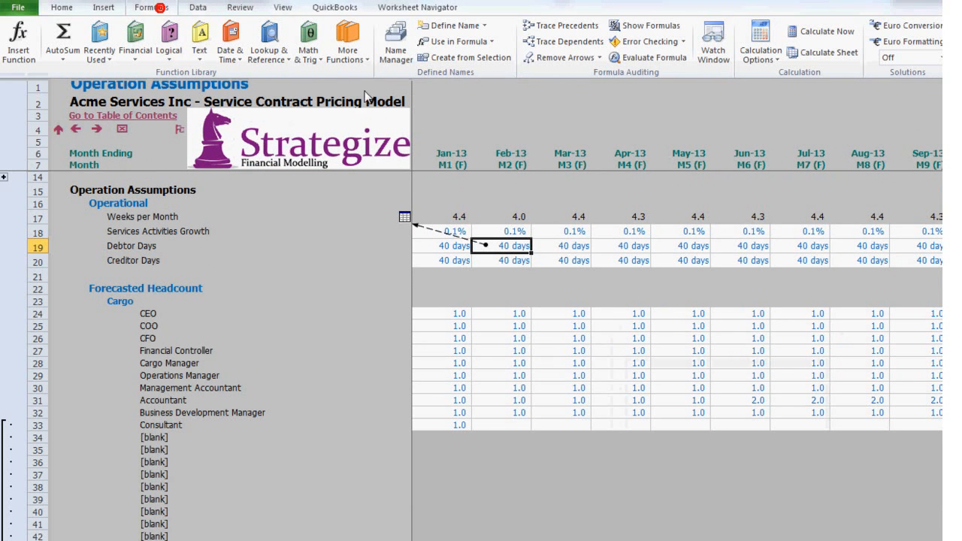
{"action": "left_click", "coordinate": [557, 58]}
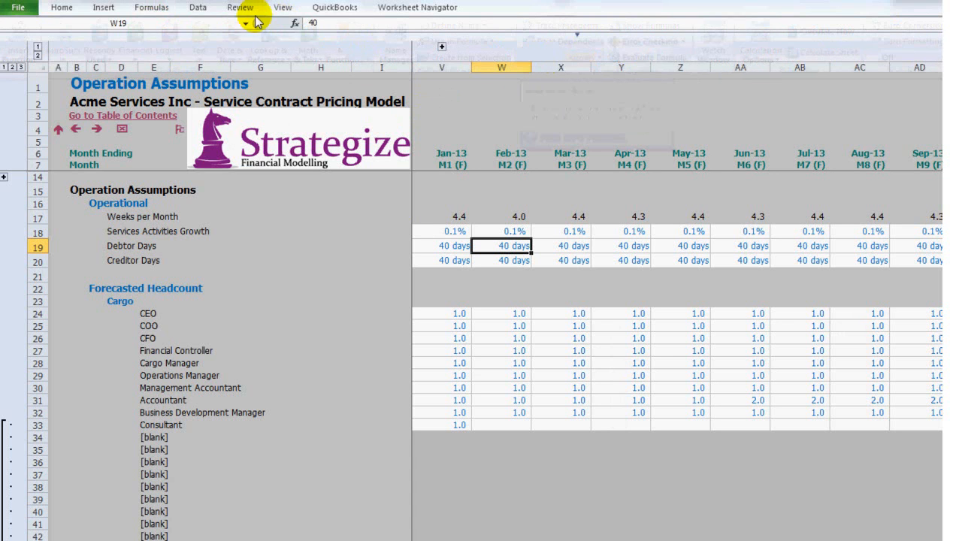
Check the Feb-13 Debtor Days cell with Evaluate Formula, closing the evaluation window when done.
{"action": "left_click", "coordinate": [158, 8]}
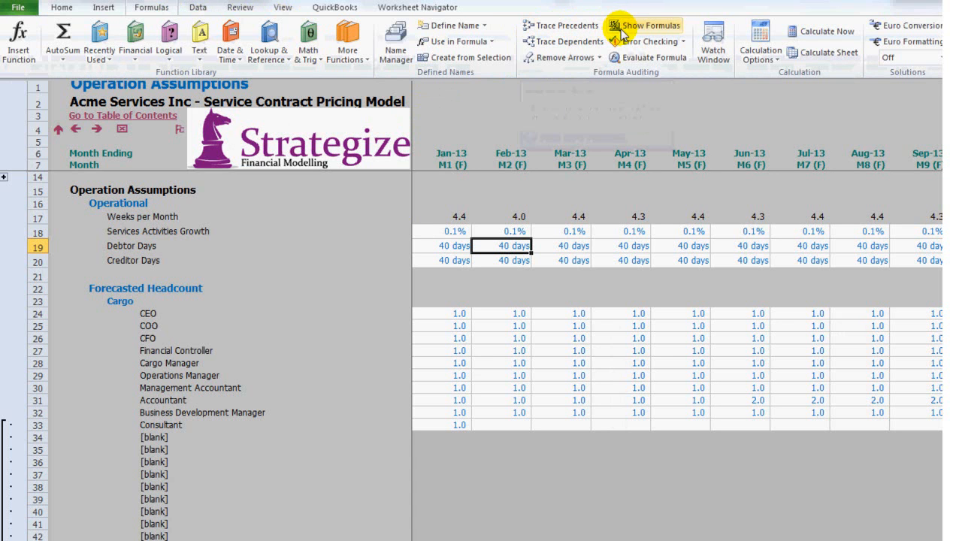
{"action": "left_click", "coordinate": [626, 58]}
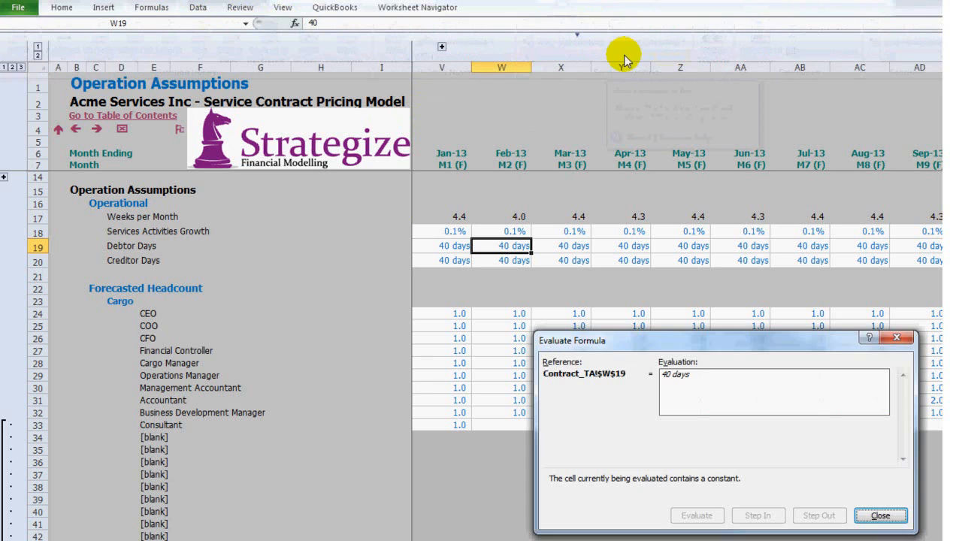
{"action": "key", "text": "Escape"}
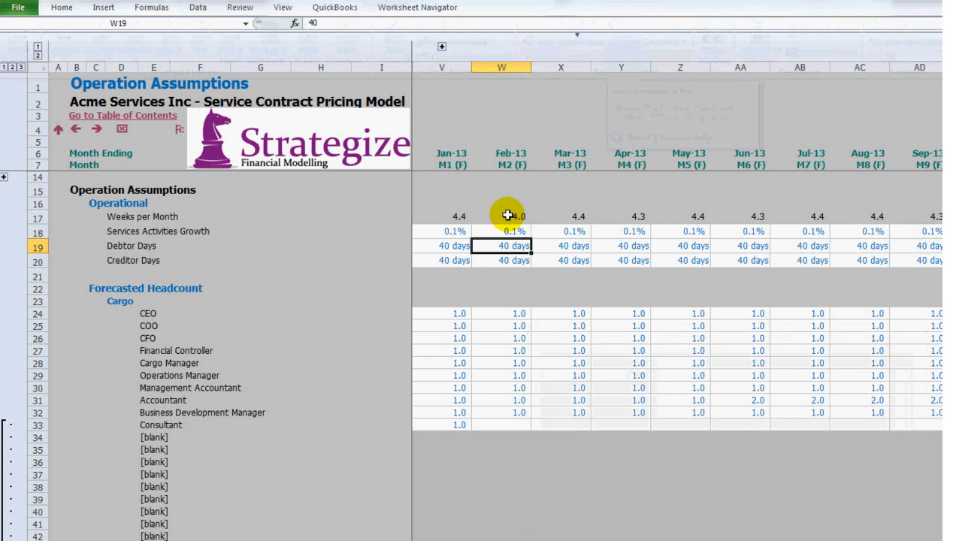
Evaluate the Feb-13 Weeks per Month formula step by step through its DAY functions, closing the evaluation before the final result.
{"action": "left_click", "coordinate": [507, 216]}
{"action": "left_click", "coordinate": [60, 8]}
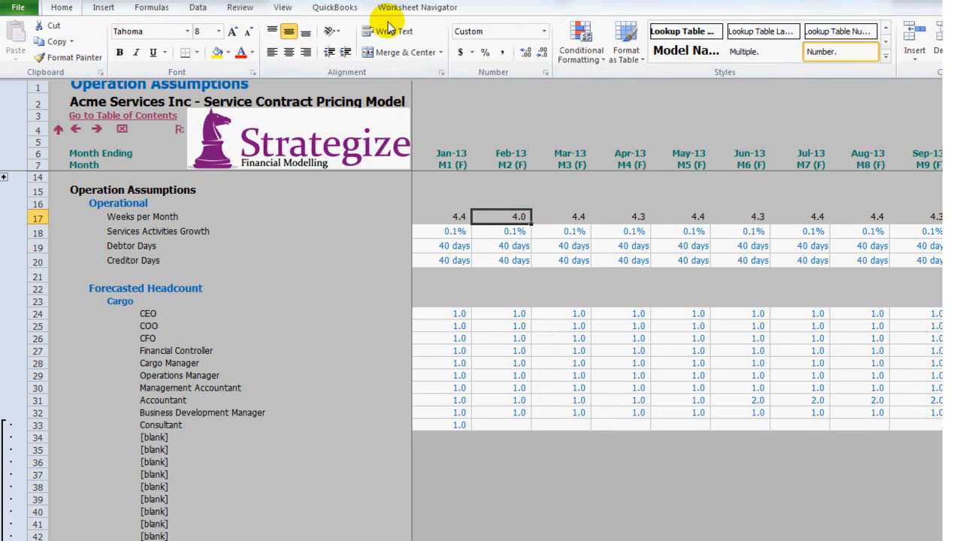
{"action": "left_click", "coordinate": [132, 8]}
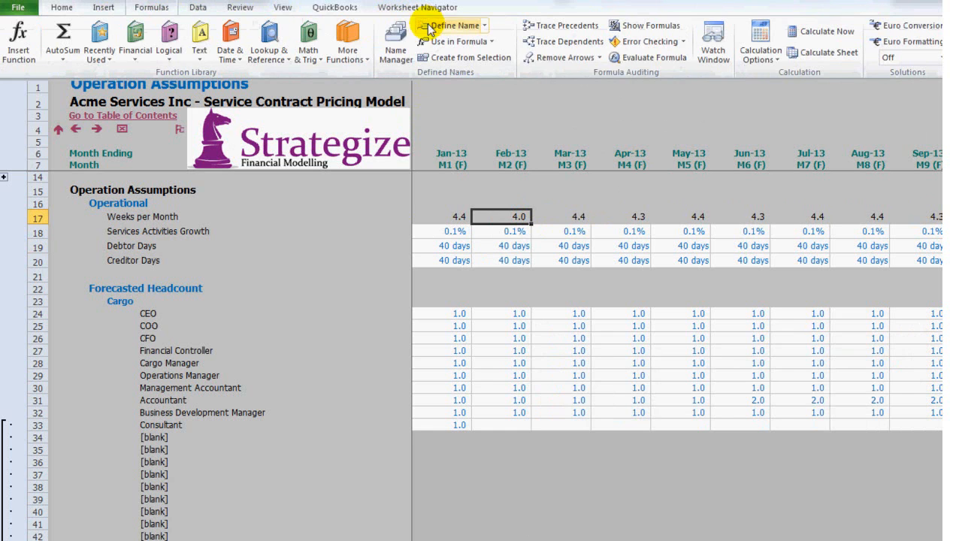
{"action": "left_click", "coordinate": [616, 60]}
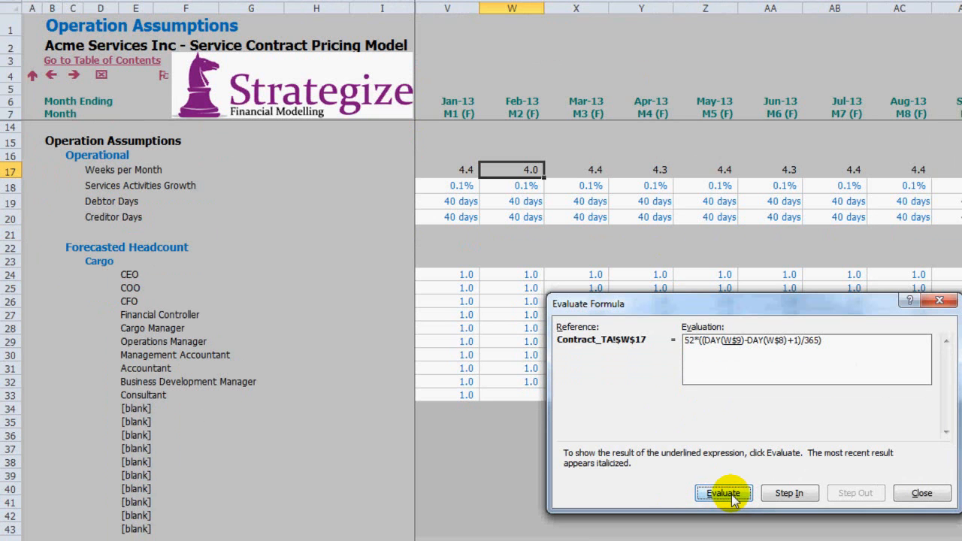
{"action": "left_click", "coordinate": [733, 500]}
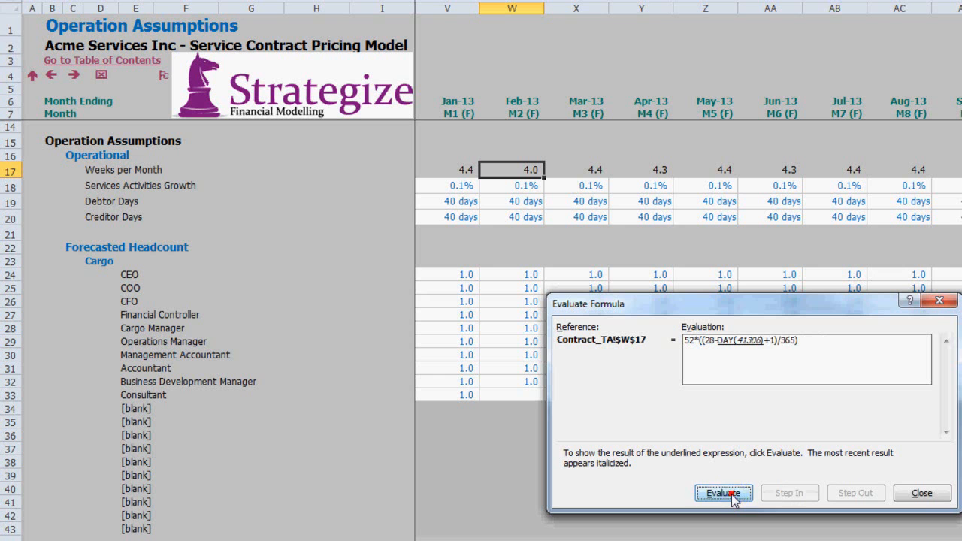
{"action": "left_click", "coordinate": [724, 493]}
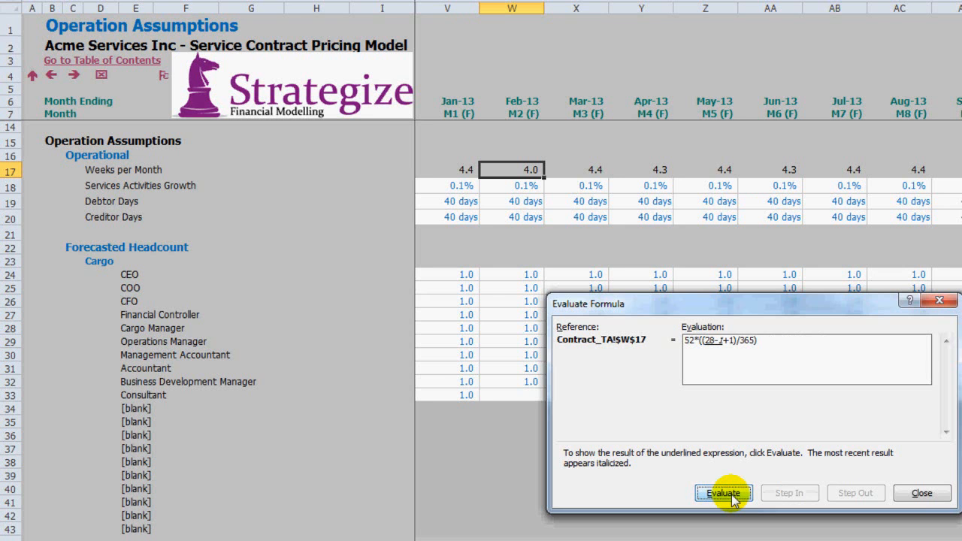
{"action": "key", "text": "Escape"}
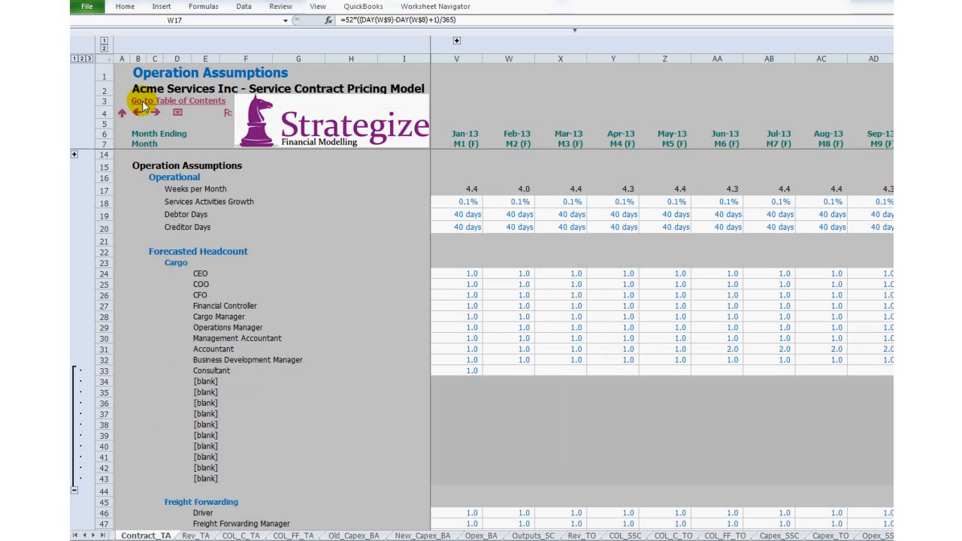
Go to the Table of Contents and review the sheet links listed under the Assumptions section.
{"action": "left_click", "coordinate": [142, 103]}
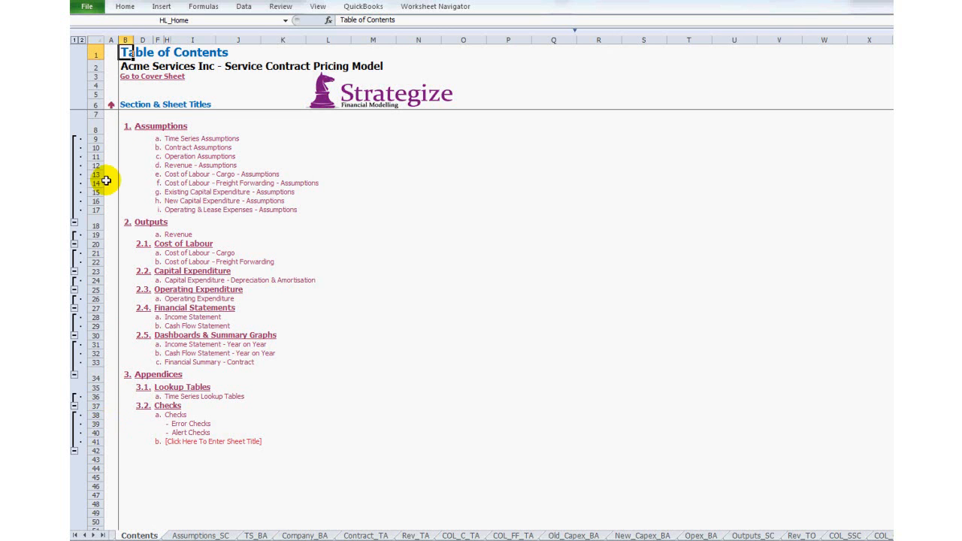
{"action": "left_click", "coordinate": [384, 157]}
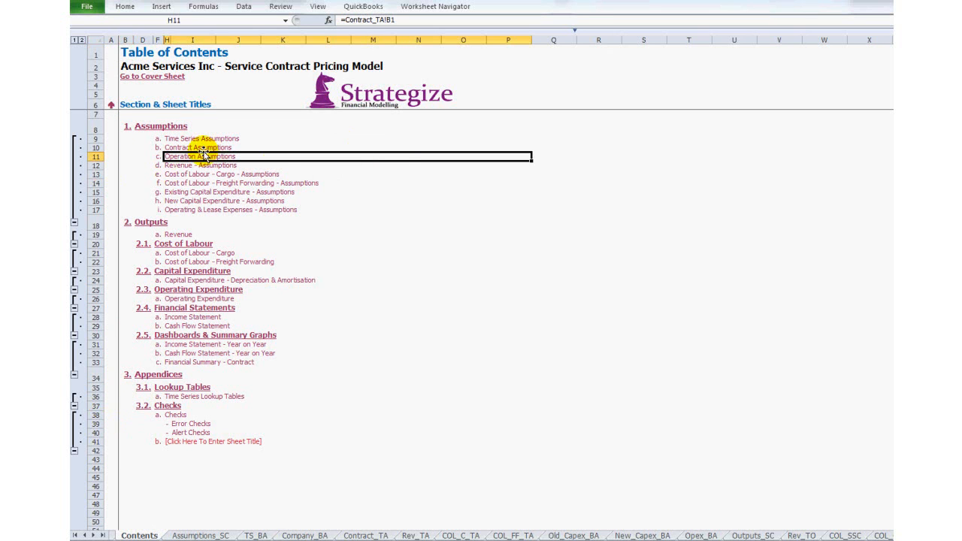
{"action": "left_click", "coordinate": [108, 126]}
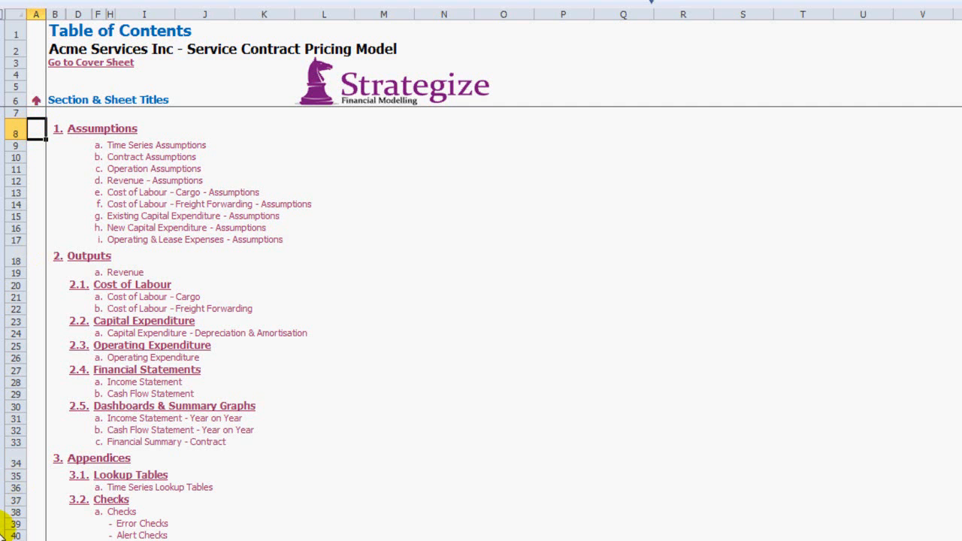
{"action": "left_click", "coordinate": [86, 131]}
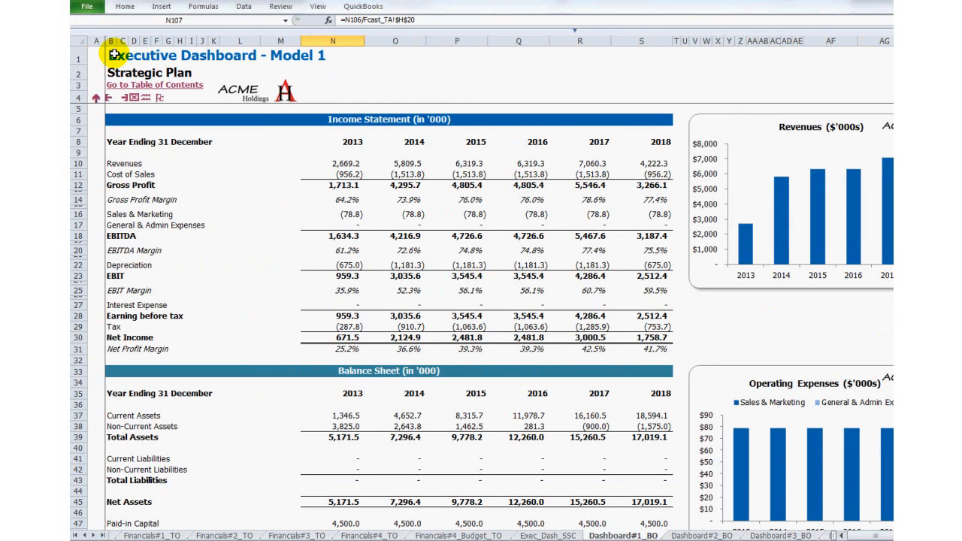
Examine the Executive Dashboard - Model 1 income statement, going through Revenues for 2013 to 2018 and the 2018 margin and EBIT rows.
{"action": "left_click", "coordinate": [112, 55]}
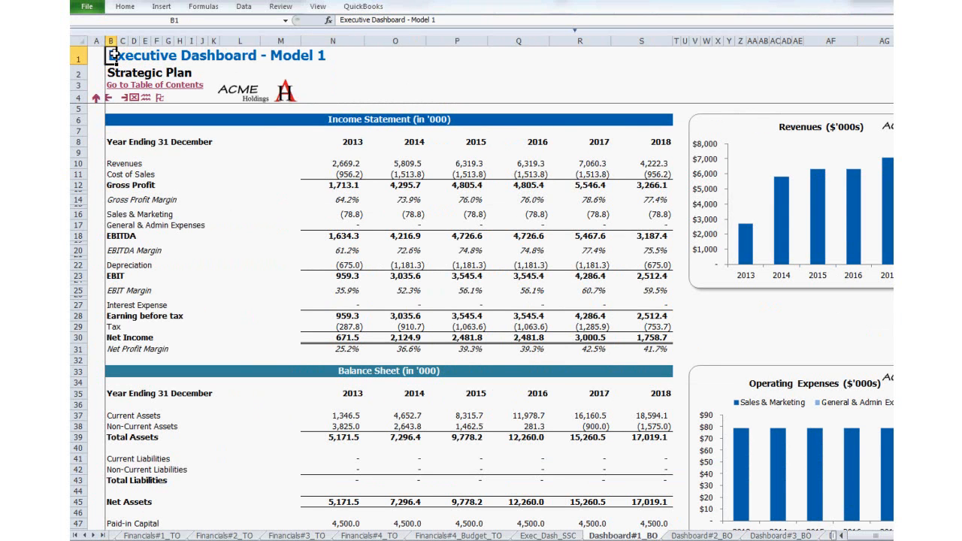
{"action": "left_click", "coordinate": [342, 162]}
{"action": "left_click", "coordinate": [397, 163]}
{"action": "left_click", "coordinate": [460, 161]}
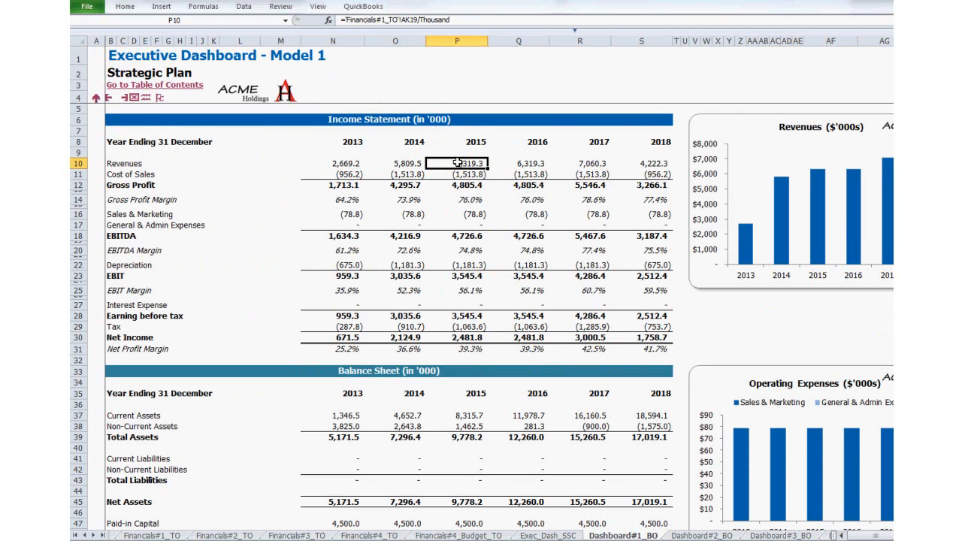
{"action": "left_click", "coordinate": [530, 162]}
{"action": "left_click", "coordinate": [592, 164]}
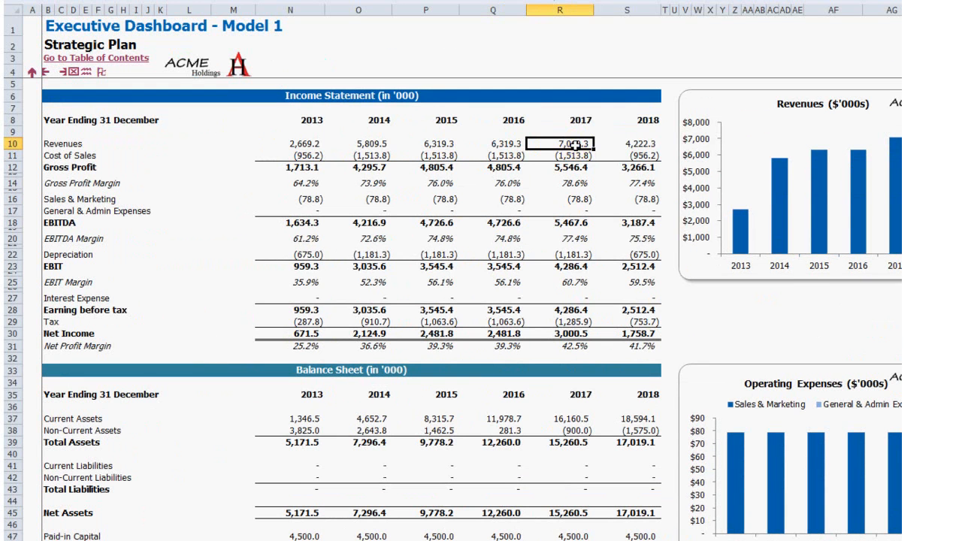
{"action": "left_click", "coordinate": [644, 164]}
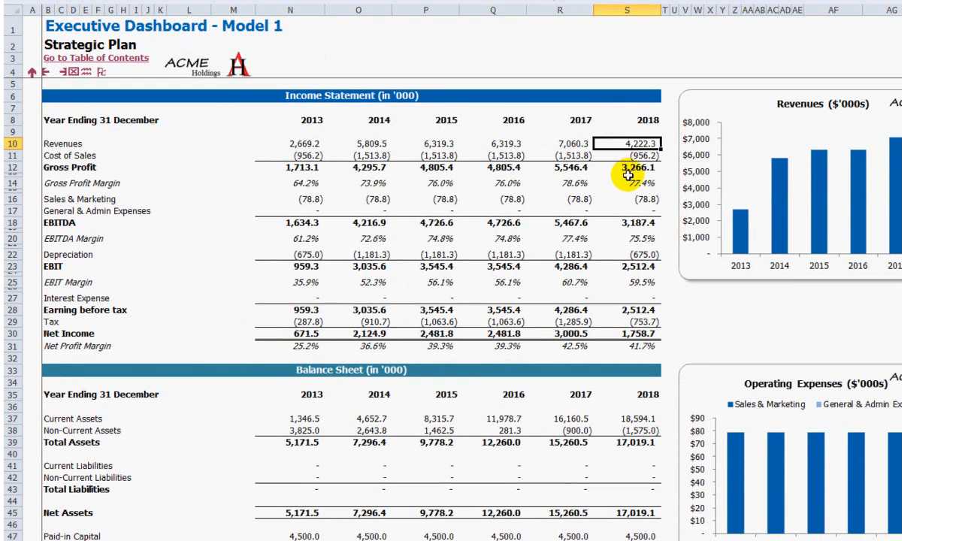
{"action": "left_click", "coordinate": [628, 181]}
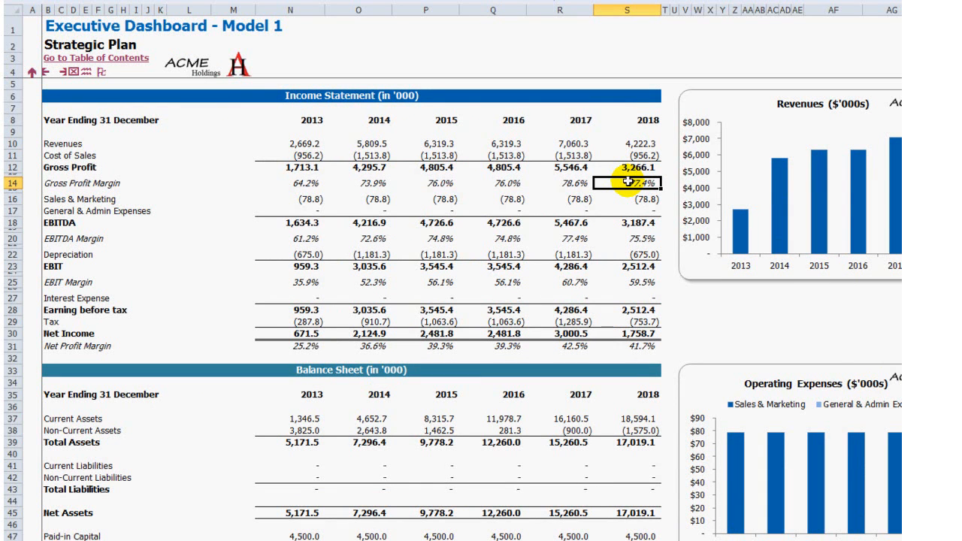
{"action": "left_click", "coordinate": [598, 275]}
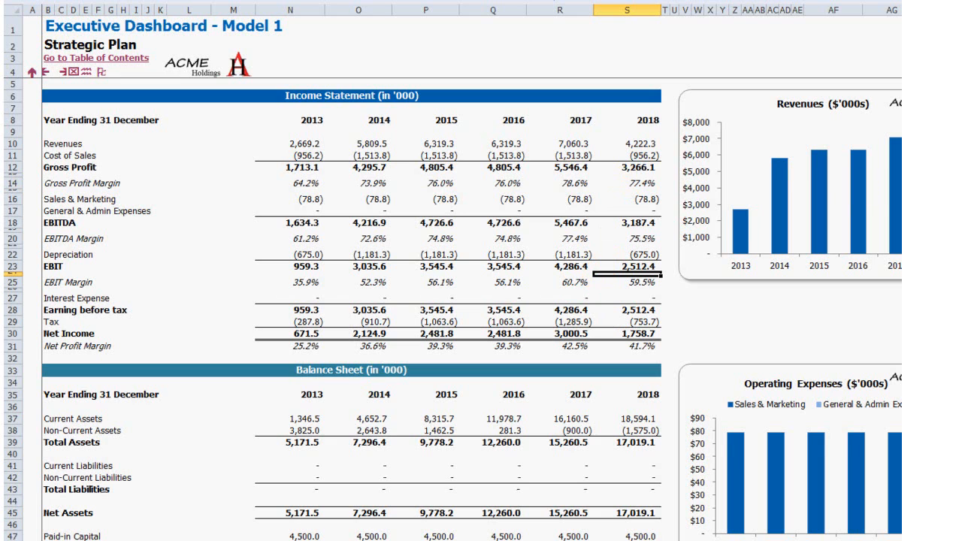
Review the dashboard's Balance Sheet, Cash Flow Statement and Financial Ratios & Other Information sections.
{"action": "scroll", "coordinate": [453, 310], "scroll_direction": "down", "scroll_amount": 7}
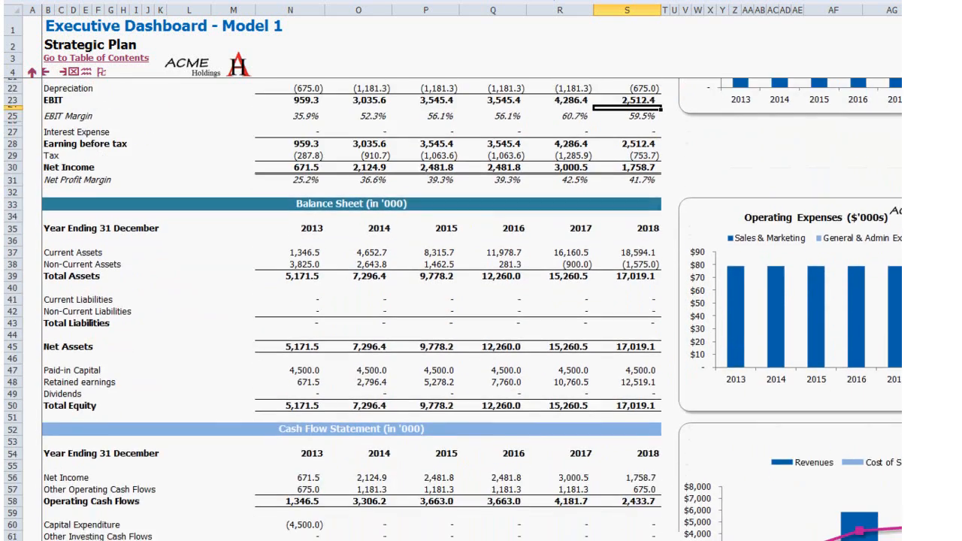
{"action": "scroll", "coordinate": [452, 309], "scroll_direction": "down", "scroll_amount": 6}
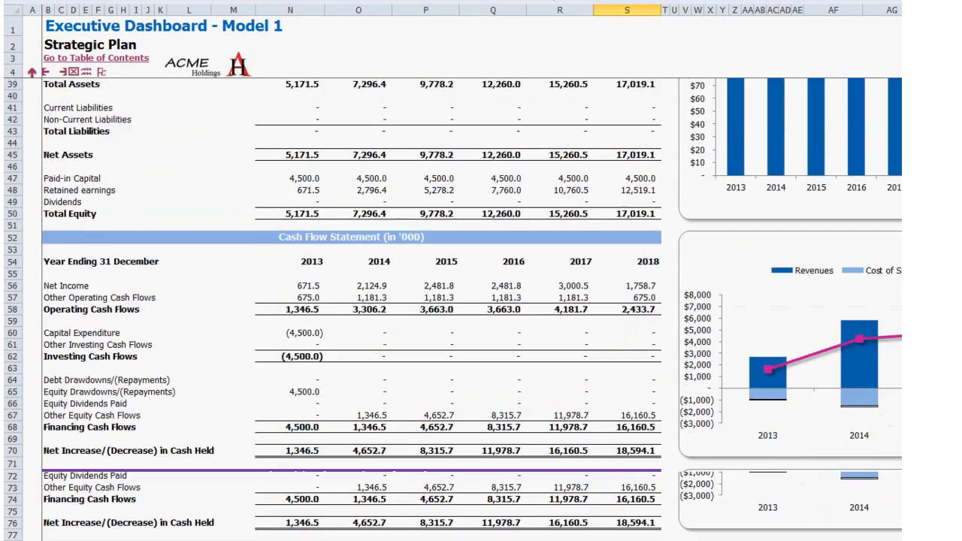
{"action": "scroll", "coordinate": [452, 310], "scroll_direction": "down", "scroll_amount": 7}
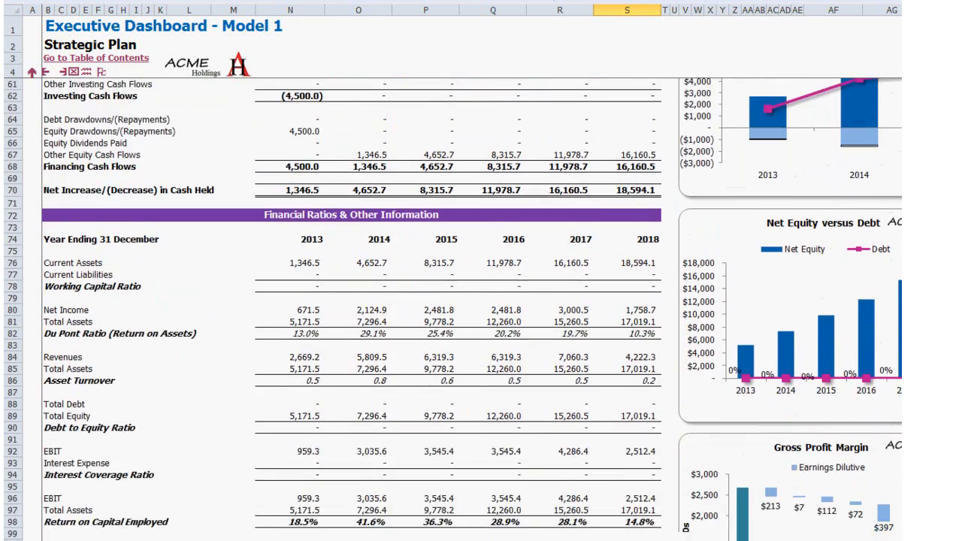
{"action": "scroll", "coordinate": [452, 309], "scroll_direction": "down", "scroll_amount": 2}
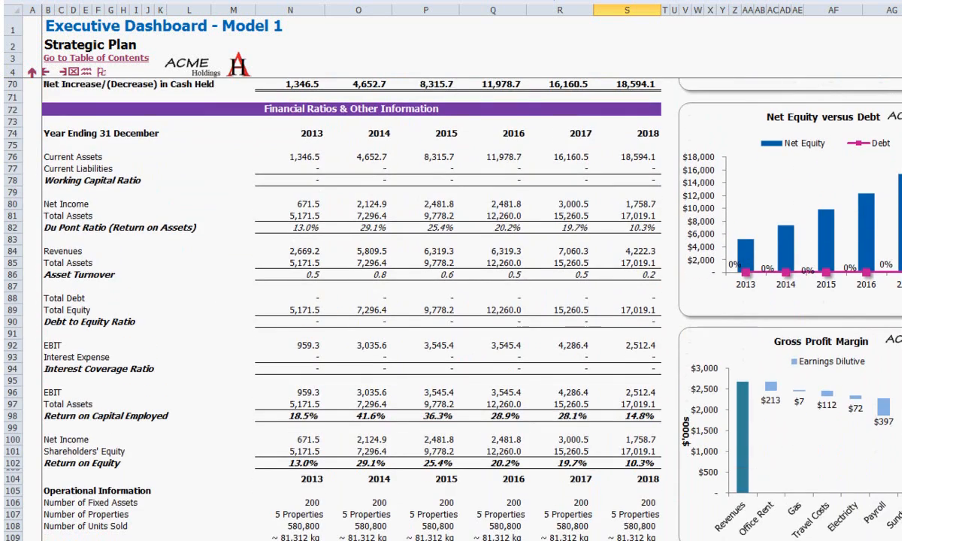
Review the dashboard charts from Revenues and EBIT down through Operating Expenses and Total Assets versus Debt to EBITDA Breakdown.
{"action": "left_click", "coordinate": [747, 70]}
{"action": "left_click", "coordinate": [747, 70]}
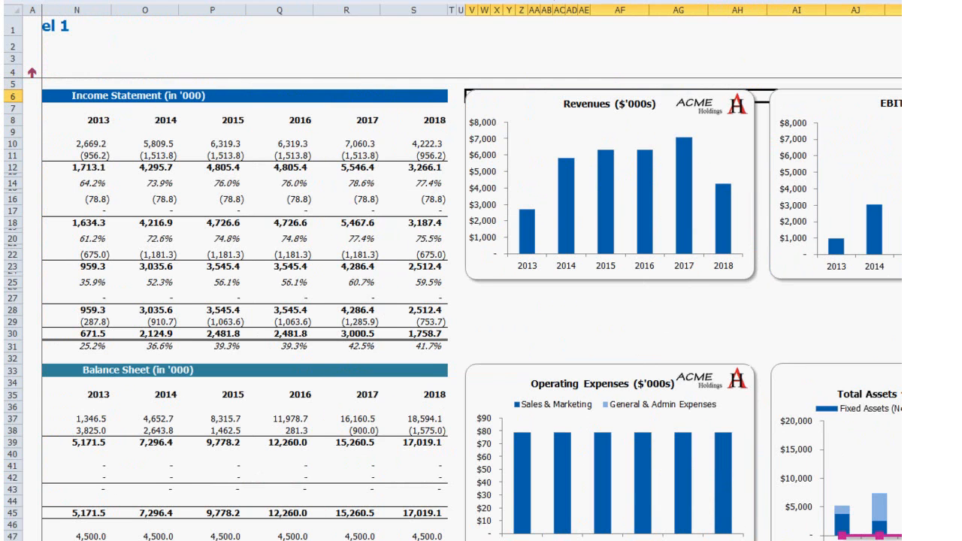
{"action": "scroll", "coordinate": [472, 308], "scroll_direction": "right", "scroll_amount": 3}
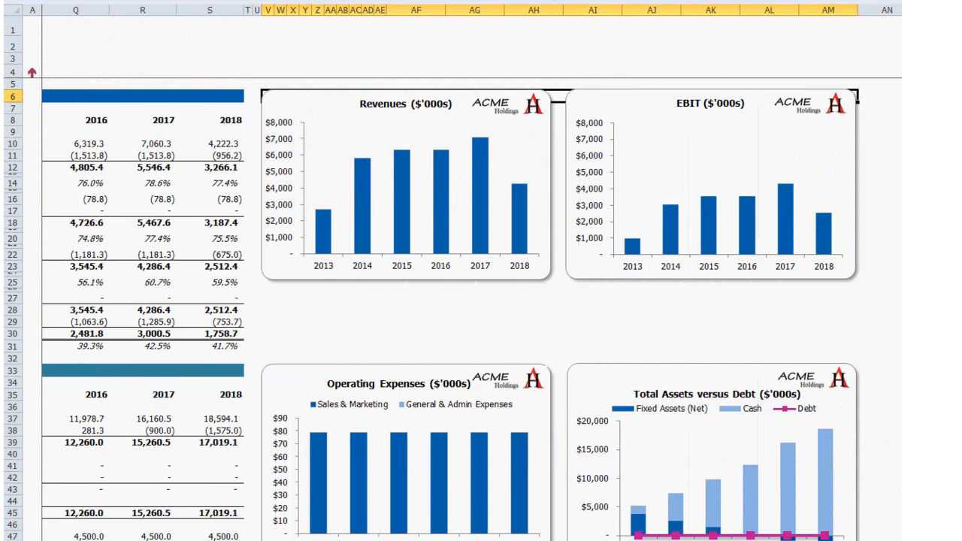
{"action": "scroll", "coordinate": [481, 308], "scroll_direction": "down", "scroll_amount": 6}
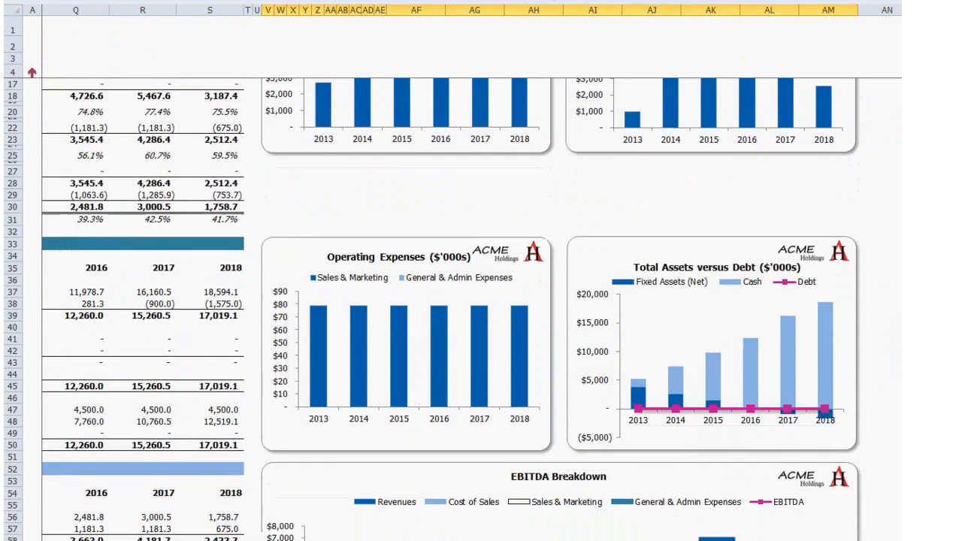
{"action": "scroll", "coordinate": [481, 308], "scroll_direction": "down", "scroll_amount": 6}
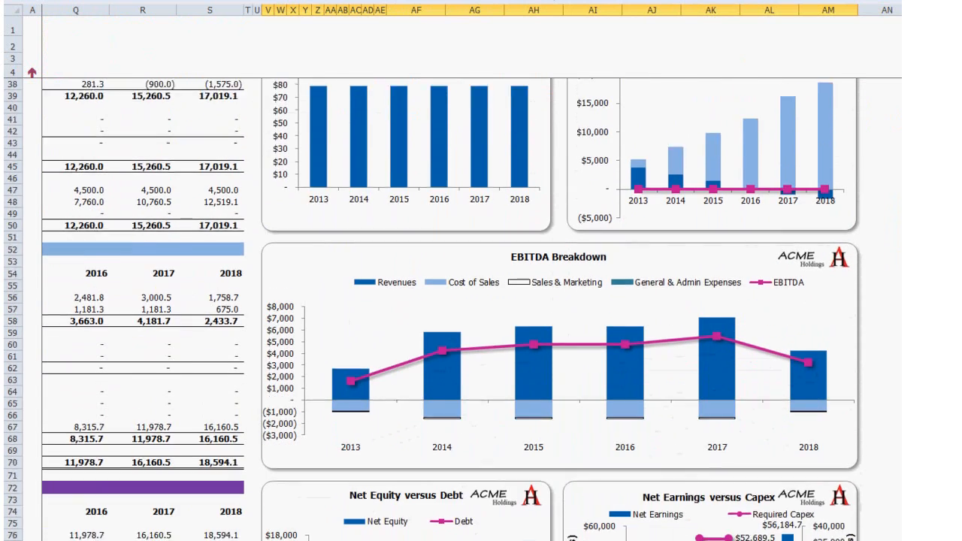